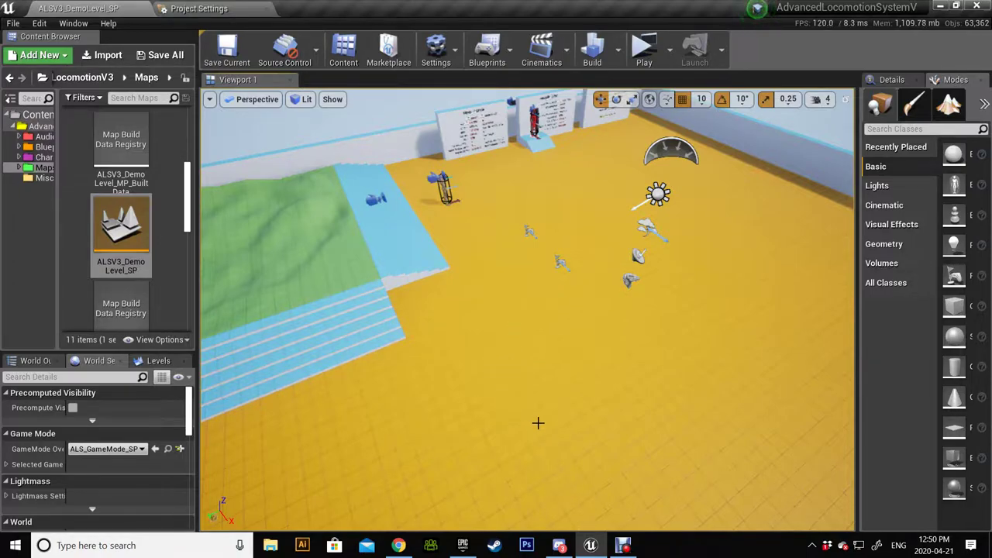
- In File Explorer, create a text document named HostALS3 in the Desktop's New folder
click(267, 551)
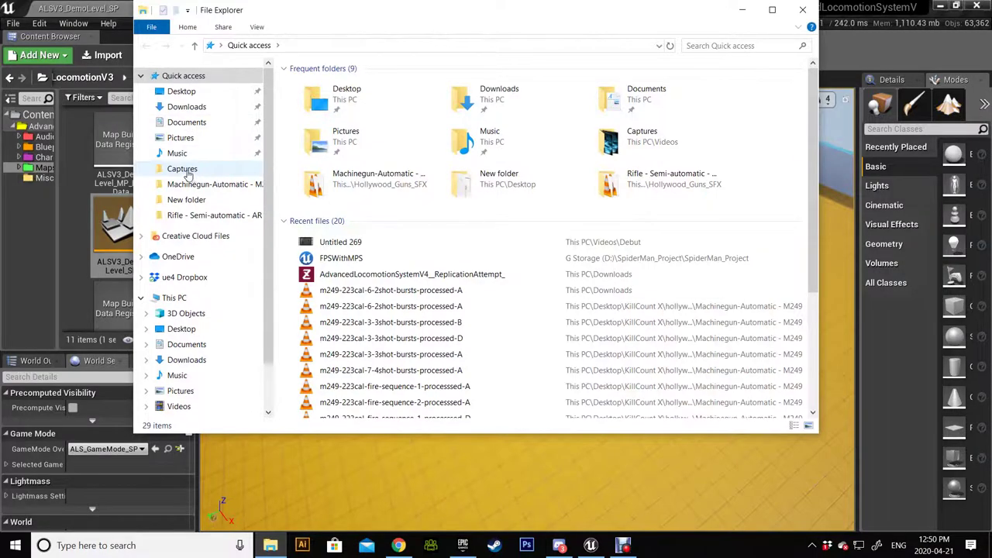
click(192, 91)
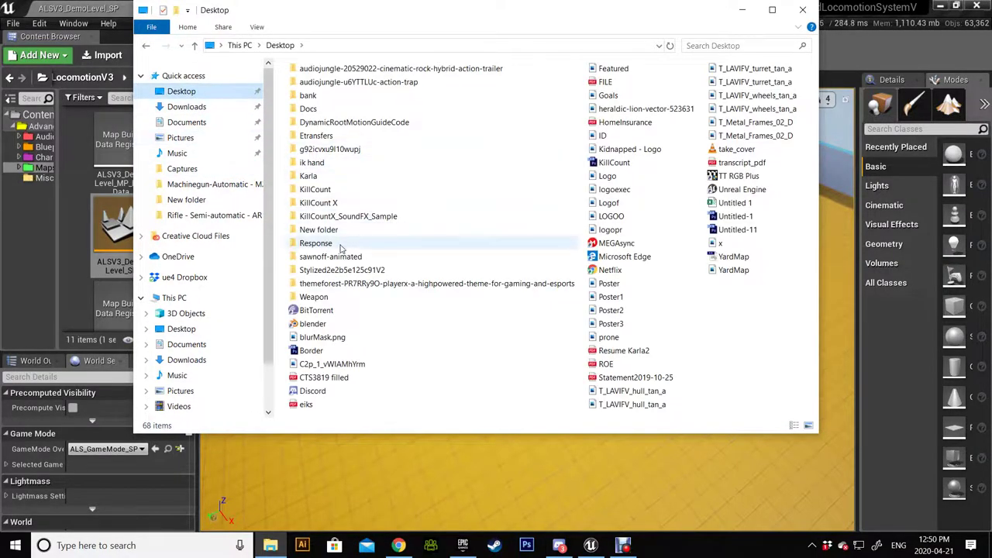
double_click(318, 229)
right_click(512, 126)
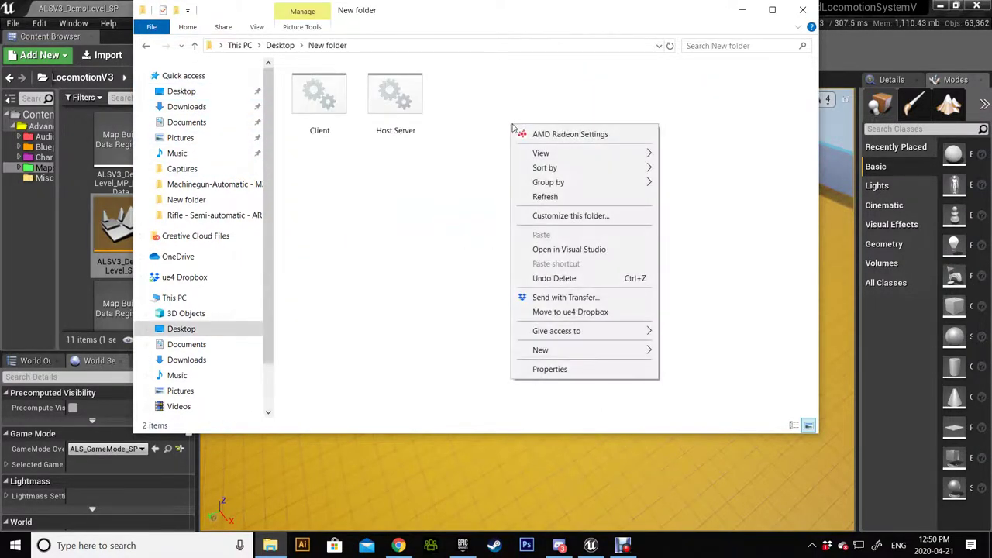
mouse_move(614, 351)
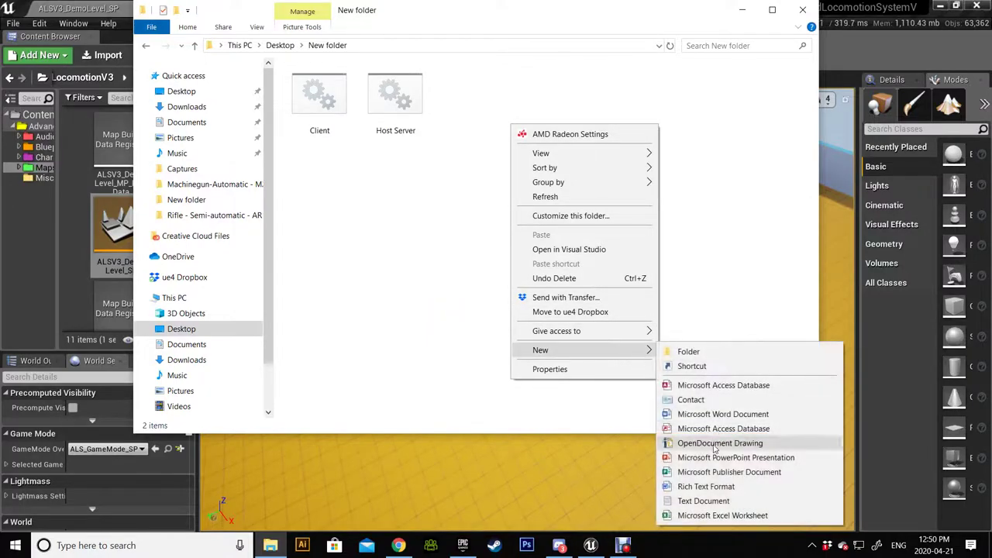
click(703, 501)
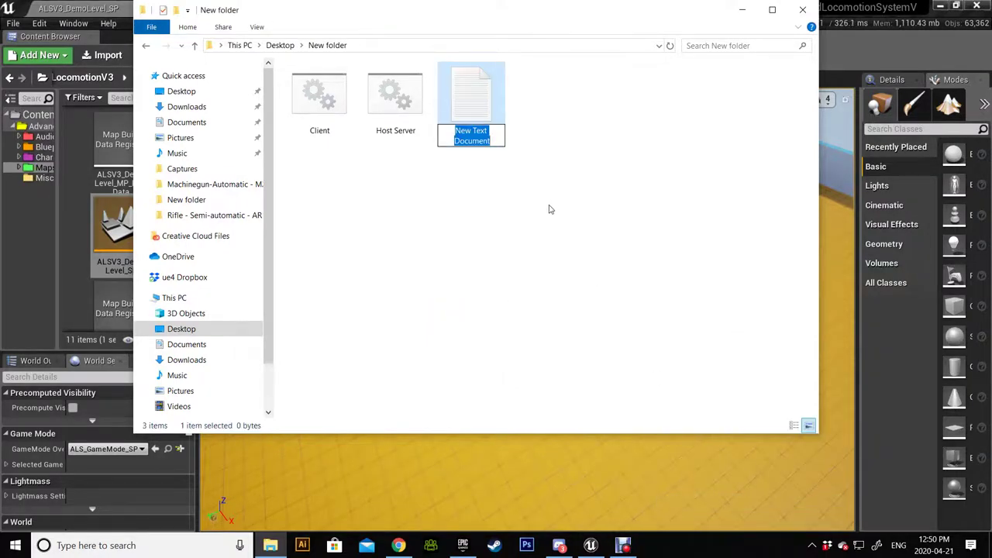
text(Hos)
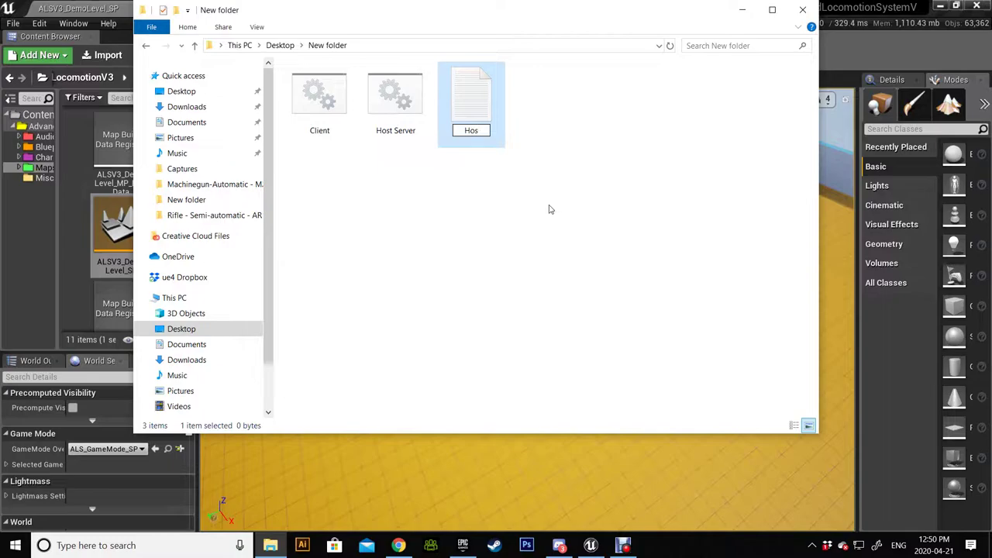
text(tALS3)
key(Return)
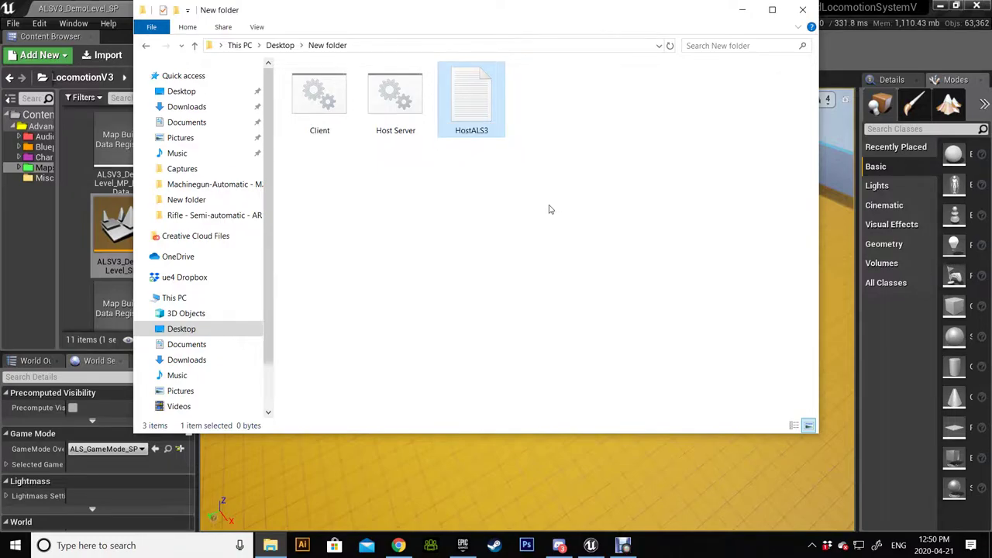
- Create a second text document named JoinALS3 in the same folder
right_click(571, 133)
mouse_move(707, 361)
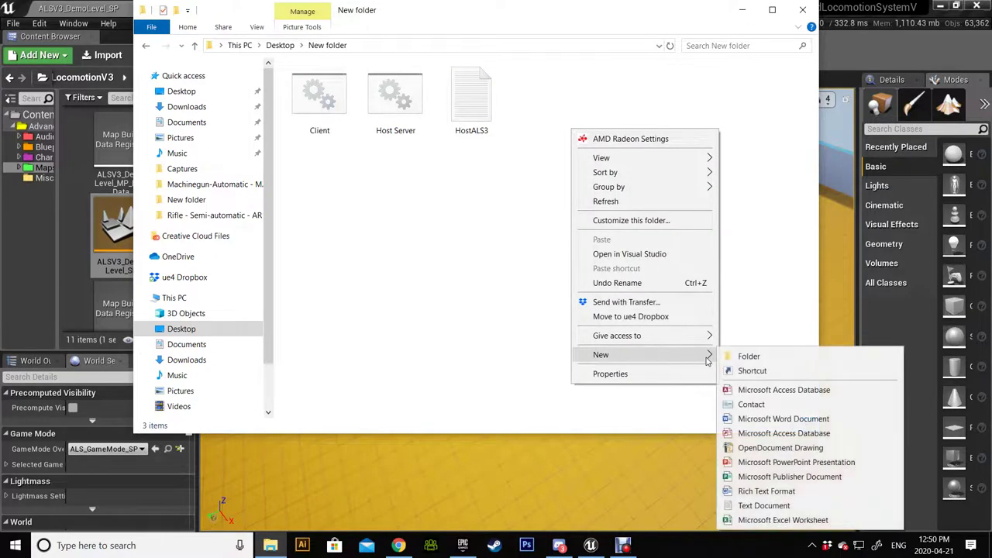
click(786, 506)
text(joi)
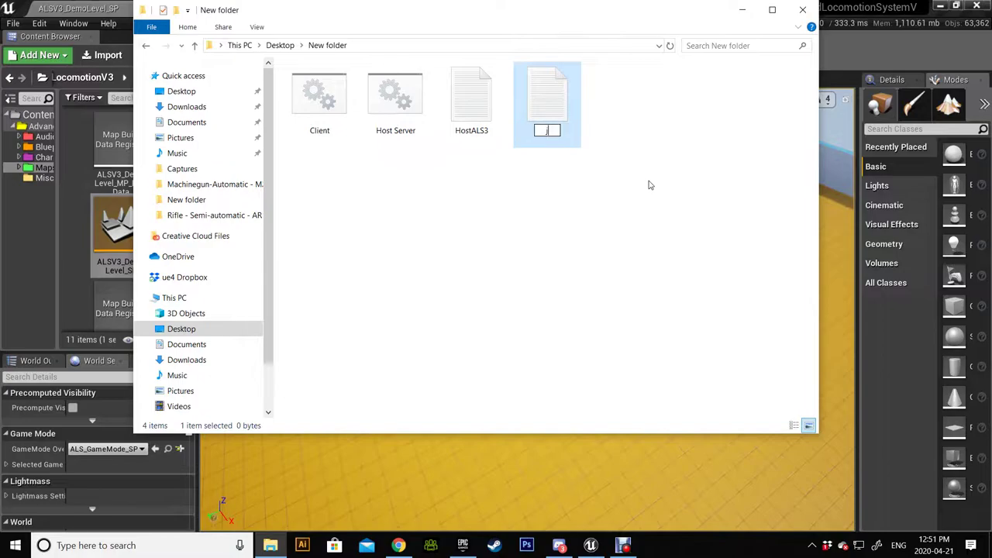
key(BackSpace)
key(BackSpace)
text(JoinALS3)
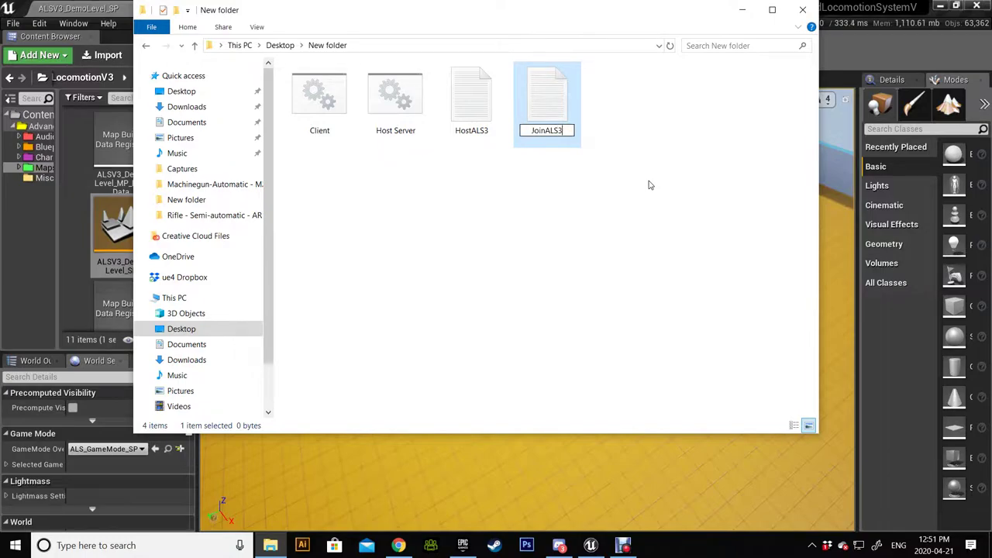
key(Return)
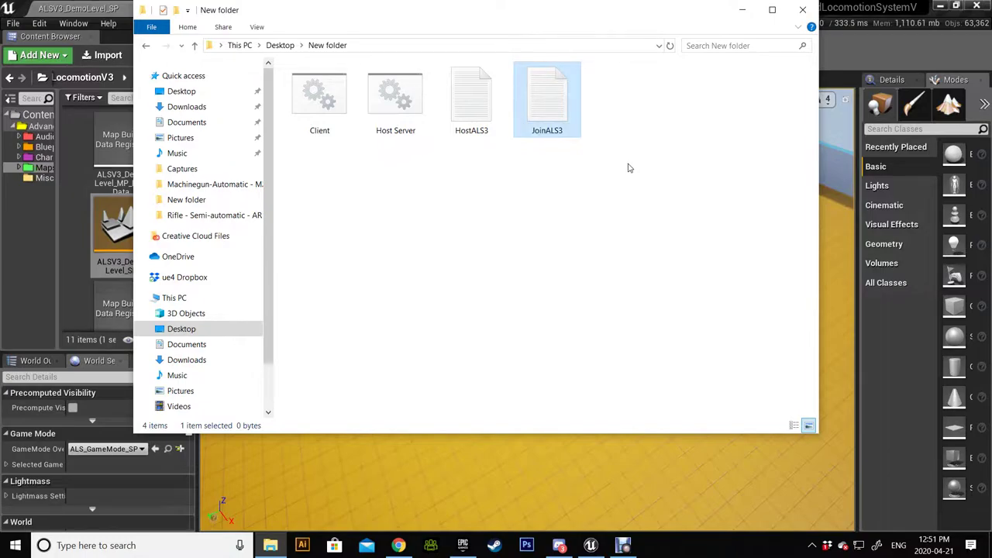
click(535, 180)
- Open HostALS3 and enter an opening quotation mark, and browse File Explorer to C:\Program Files\Epic Games\UE_4.23\Engine\Binaries\Win64
double_click(469, 118)
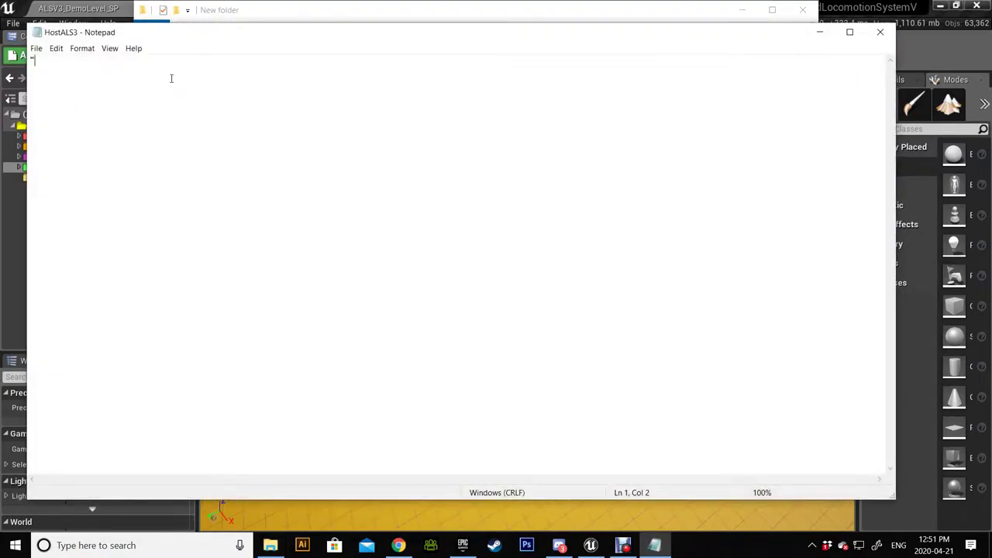
click(272, 545)
scroll(194, 382, down, 2)
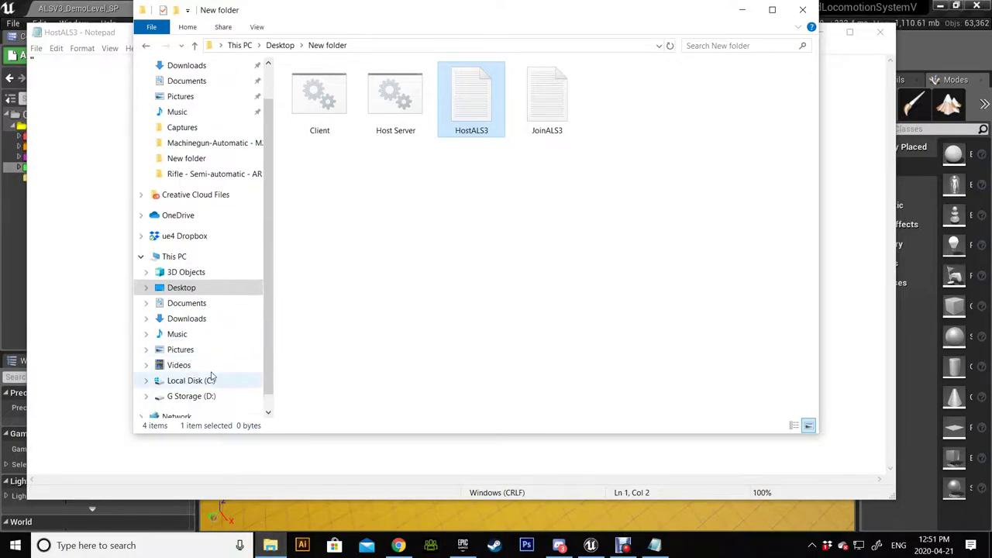
click(180, 366)
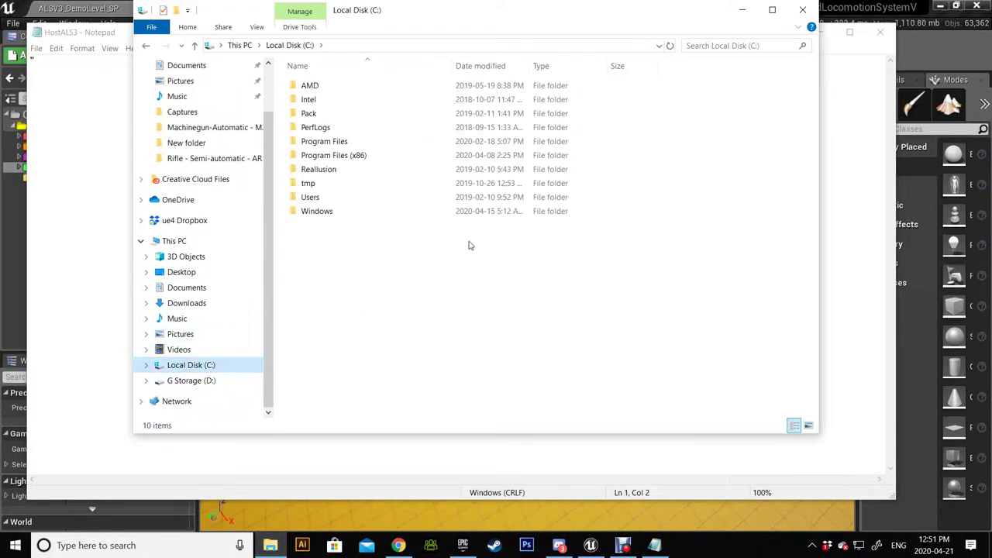
double_click(340, 147)
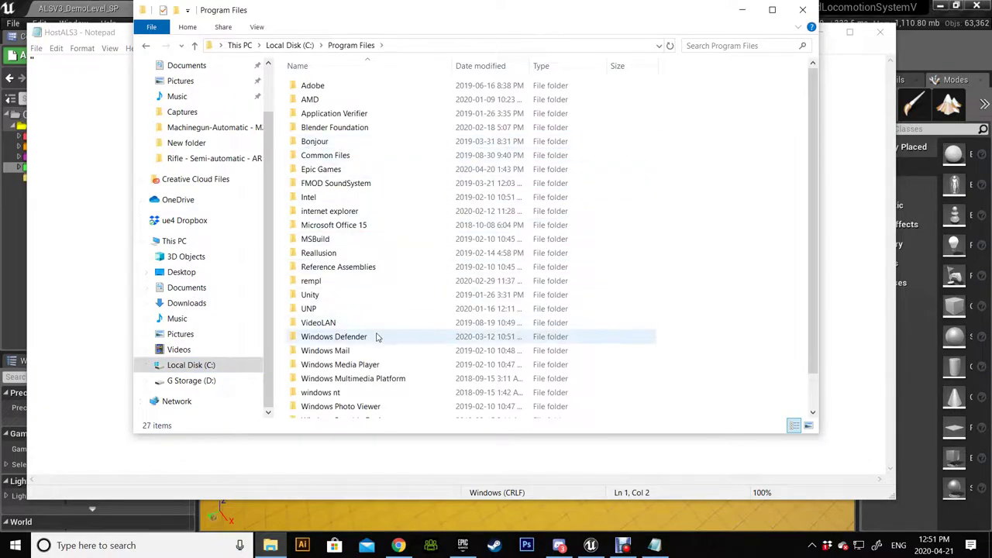
double_click(323, 172)
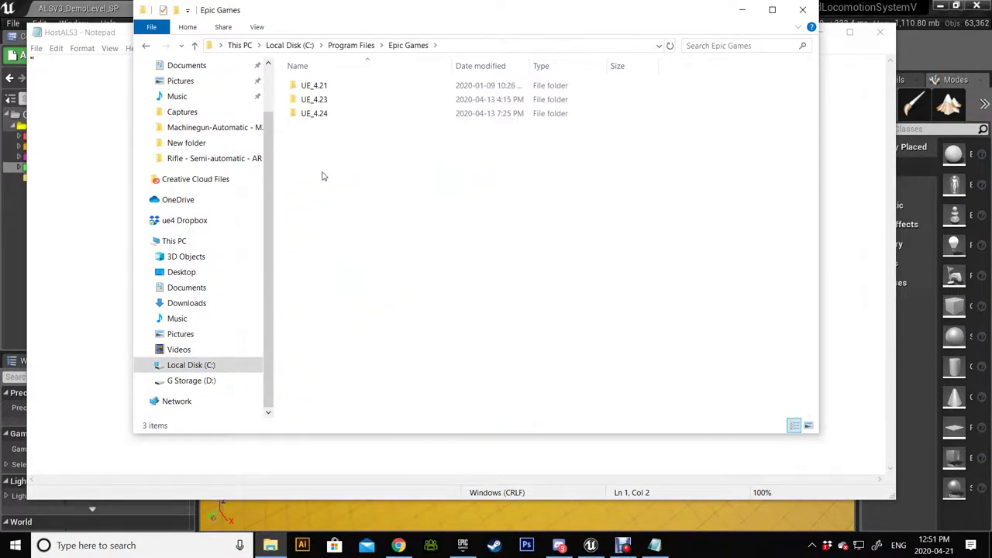
double_click(337, 104)
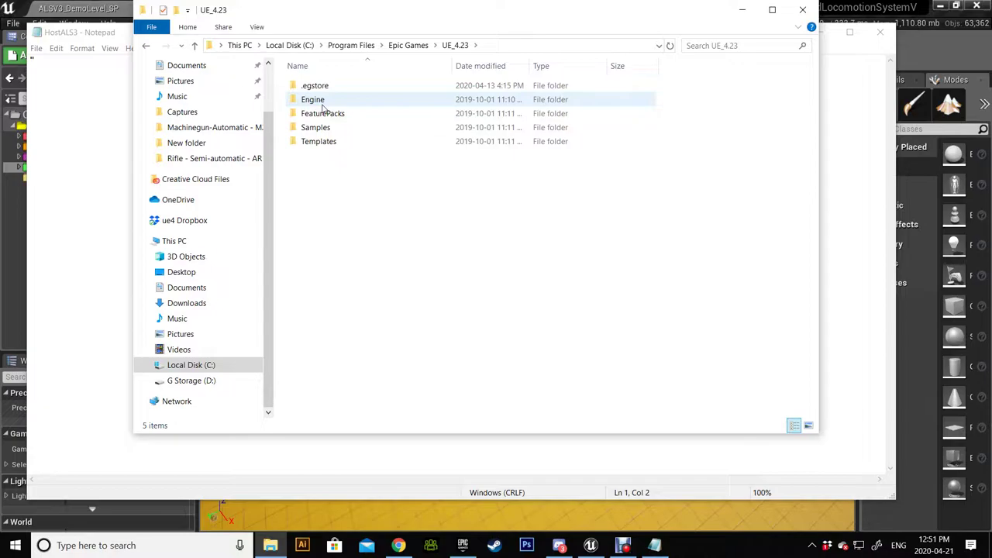
double_click(329, 104)
double_click(338, 88)
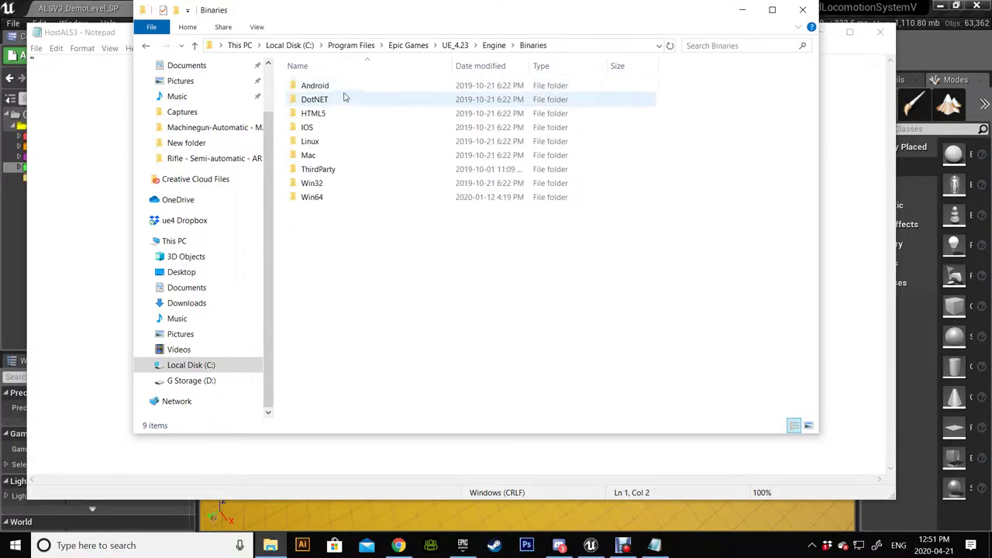
double_click(333, 197)
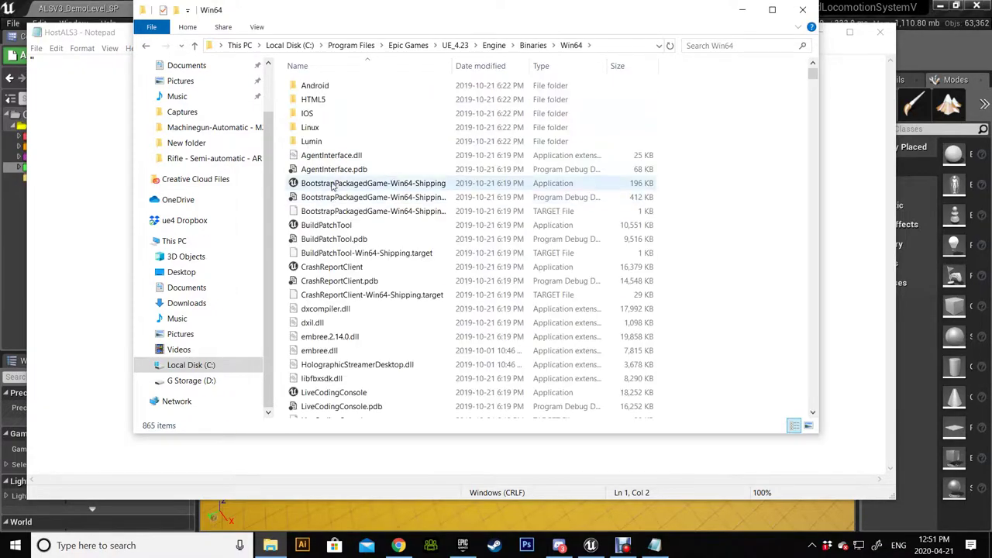
- Locate the UE4Editor application and copy its Win64 folder path into HostALS3 after the quotation mark, ending with a backslash
scroll(347, 314, down, 8)
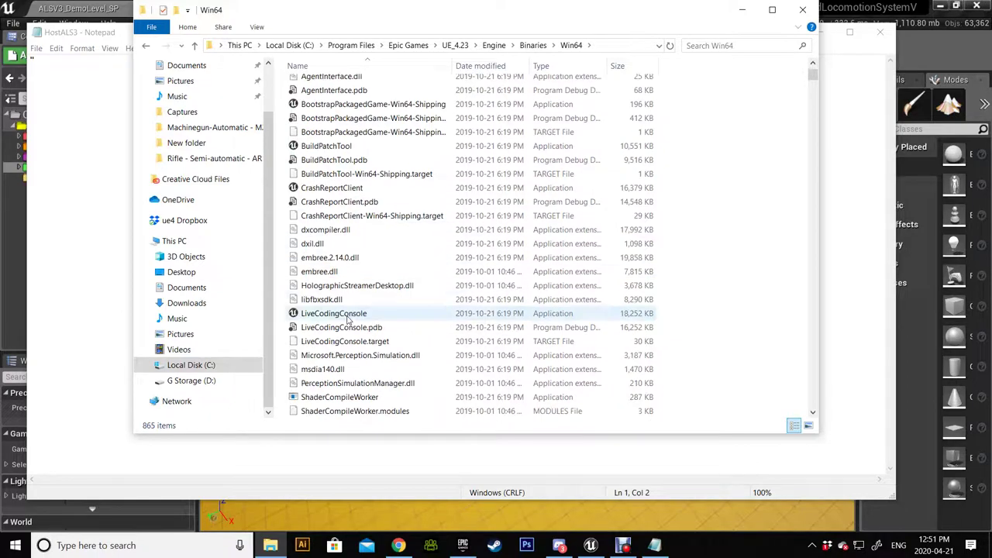
scroll(349, 318, down, 15)
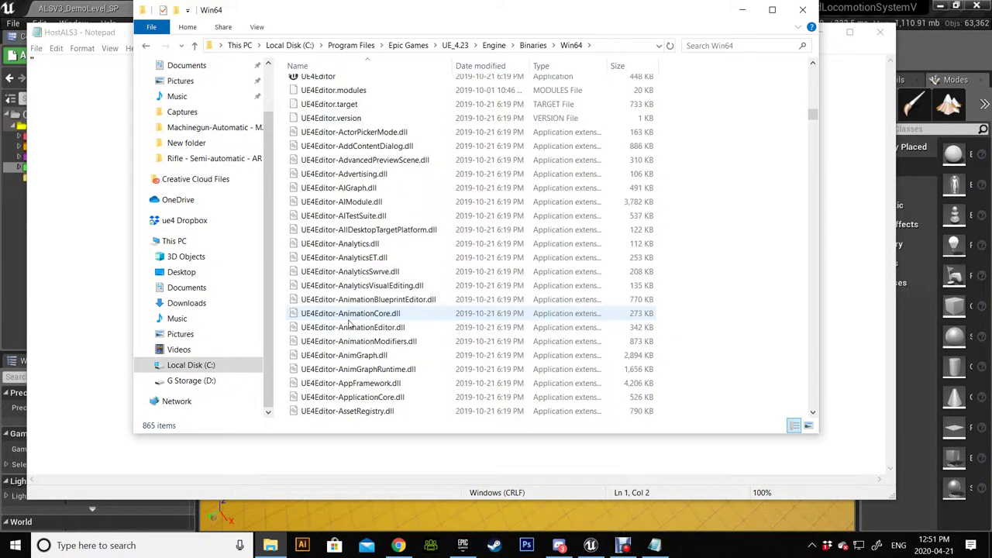
scroll(349, 321, up, 3)
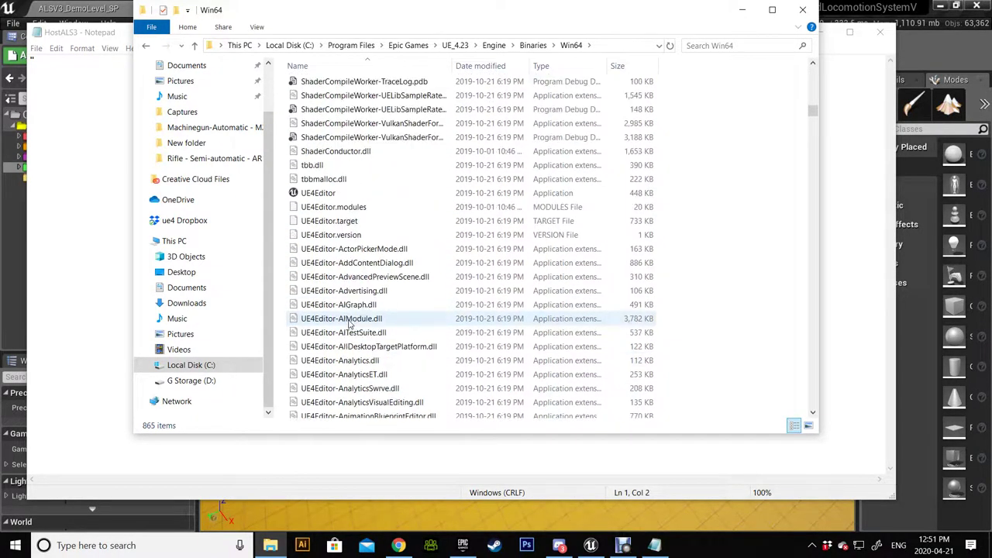
click(317, 197)
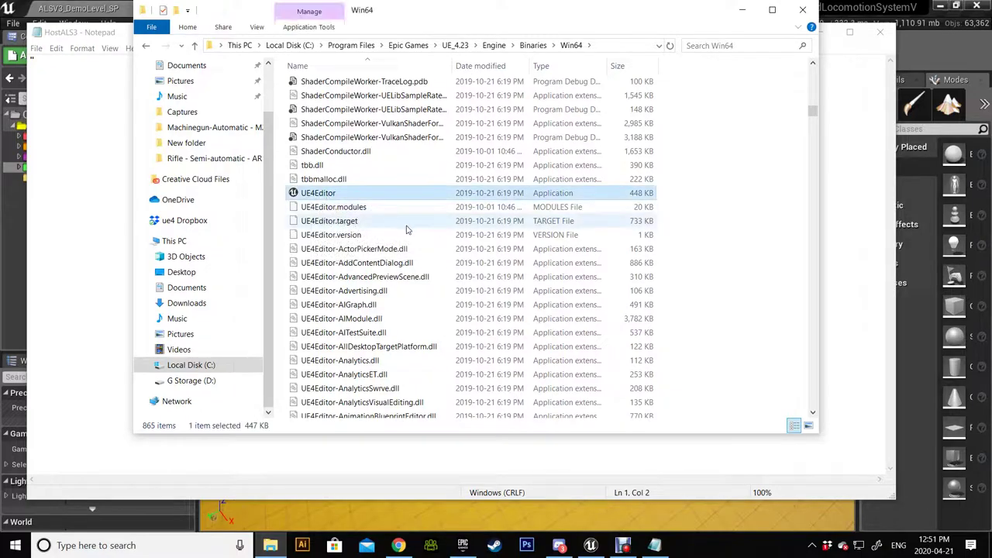
click(602, 45)
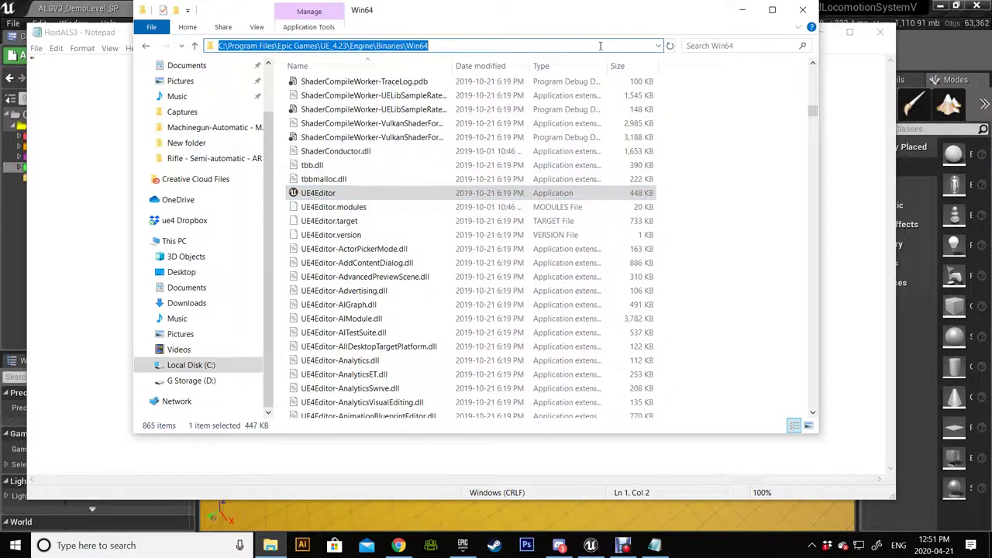
key(ctrl+c)
click(80, 75)
key(ctrl+v)
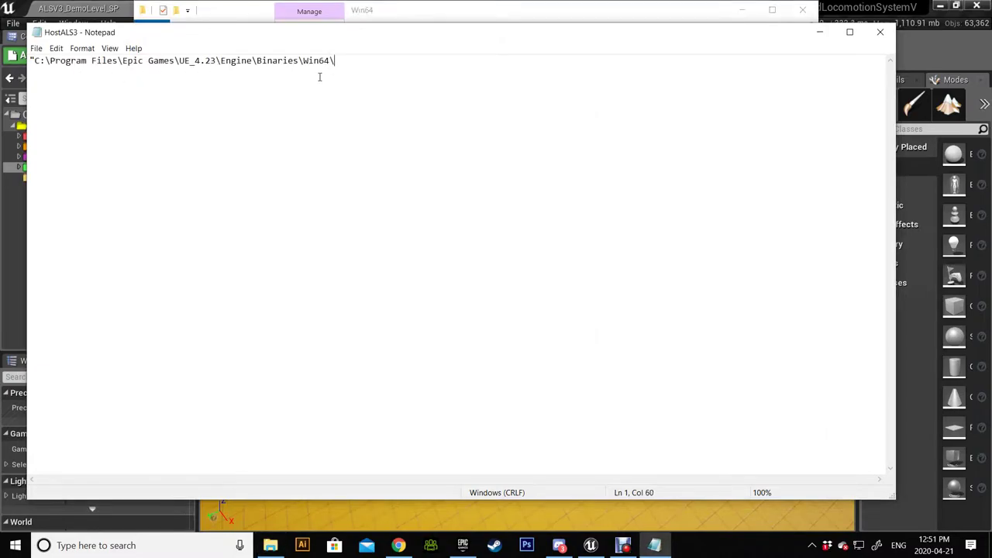
- Copy the UE4Editor file name and append it to the path in HostALS3 as UE4Editor.exe with a closing quotation mark
click(271, 545)
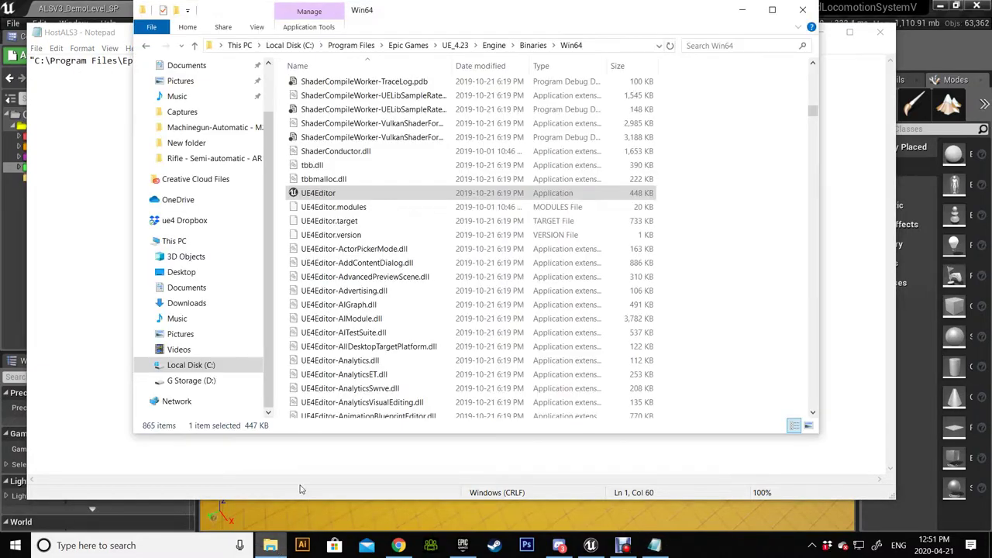
click(322, 194)
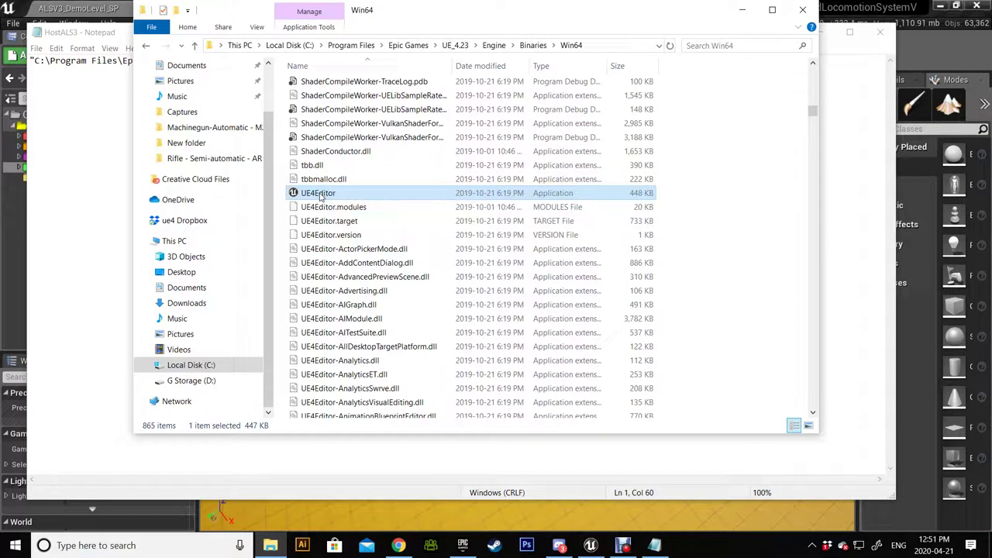
click(318, 193)
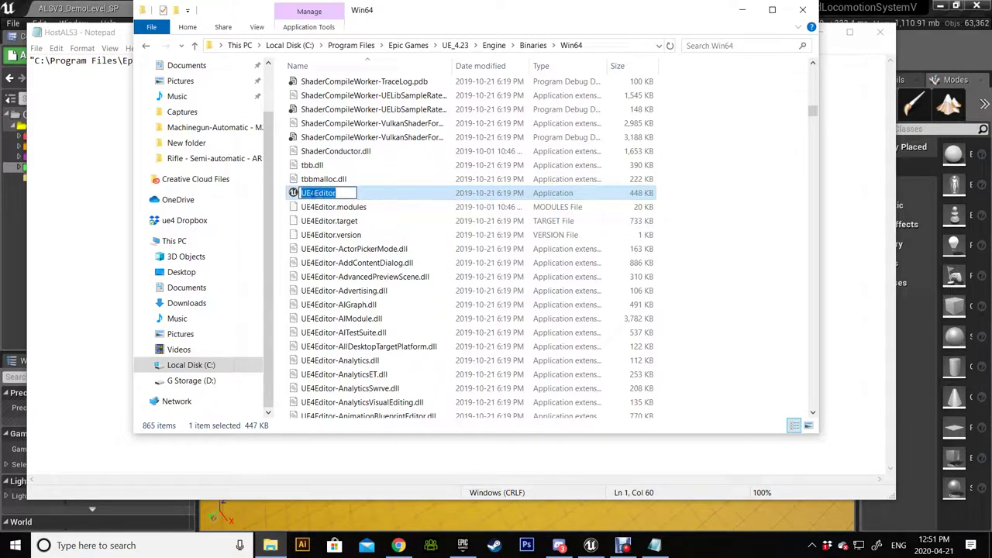
key(ctrl+c)
key(Escape)
click(66, 98)
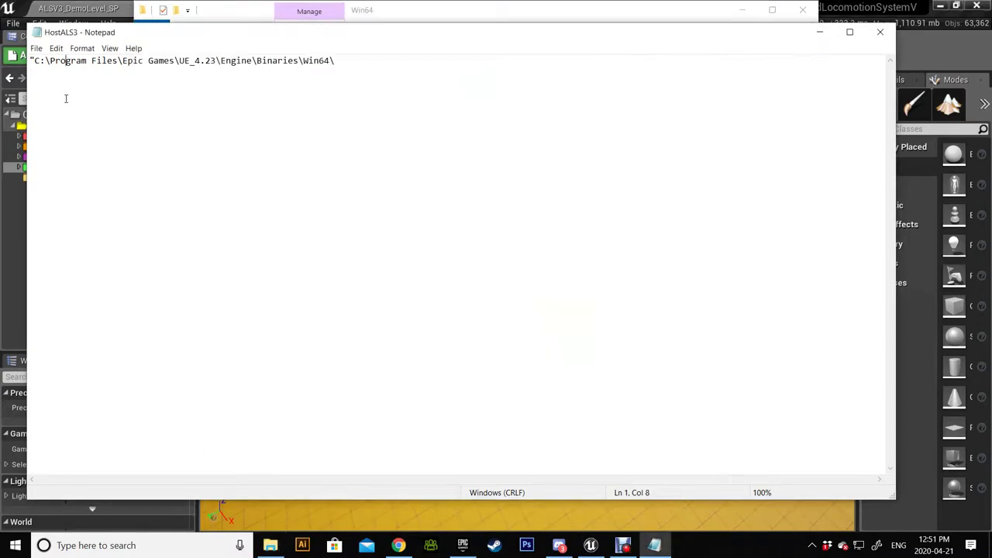
key(ctrl+v)
text(.ex)
- Find the AdvancedLocomotionSystemV project's folder through the Epic Games Launcher and append its path to HostALS3 after an opening quotation mark, ending with a backslash
click(463, 544)
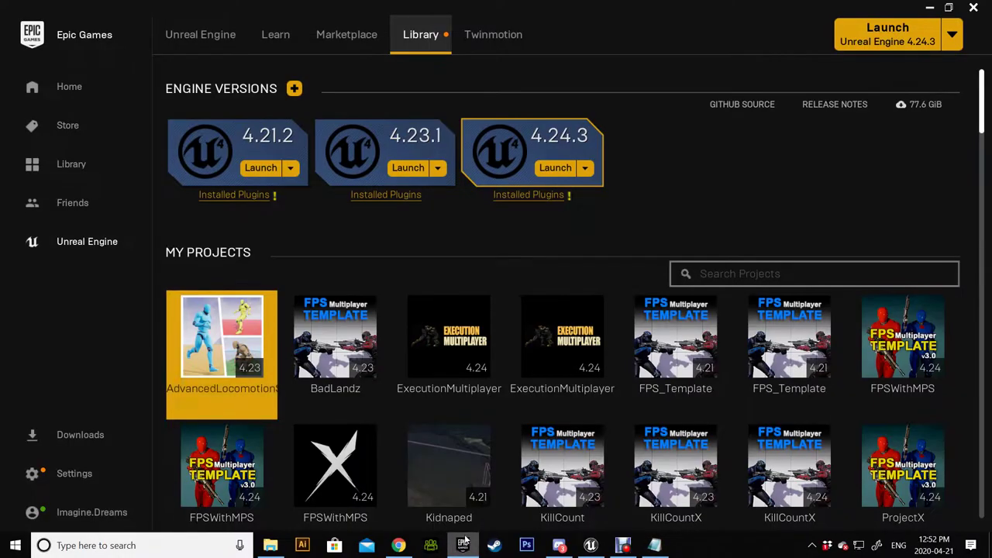
right_click(219, 329)
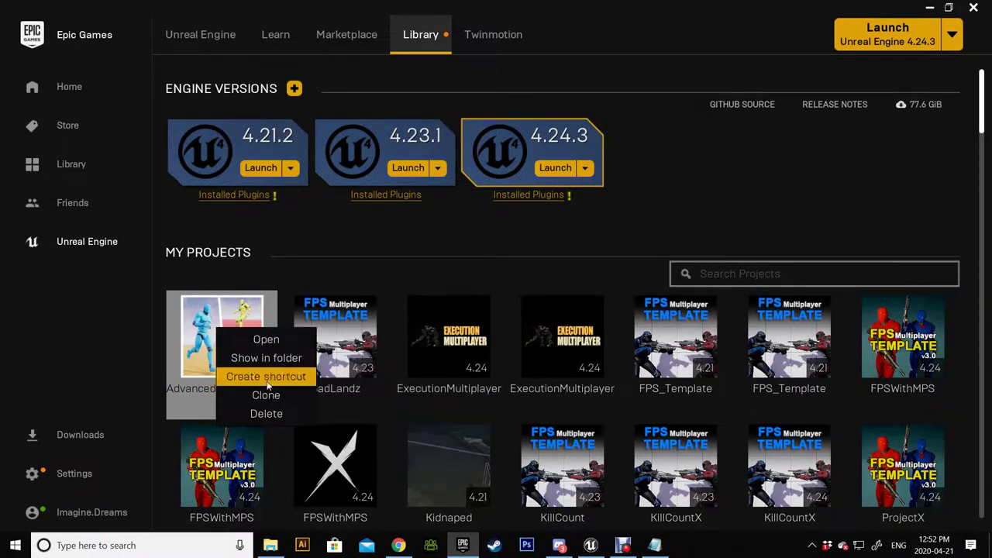
click(263, 358)
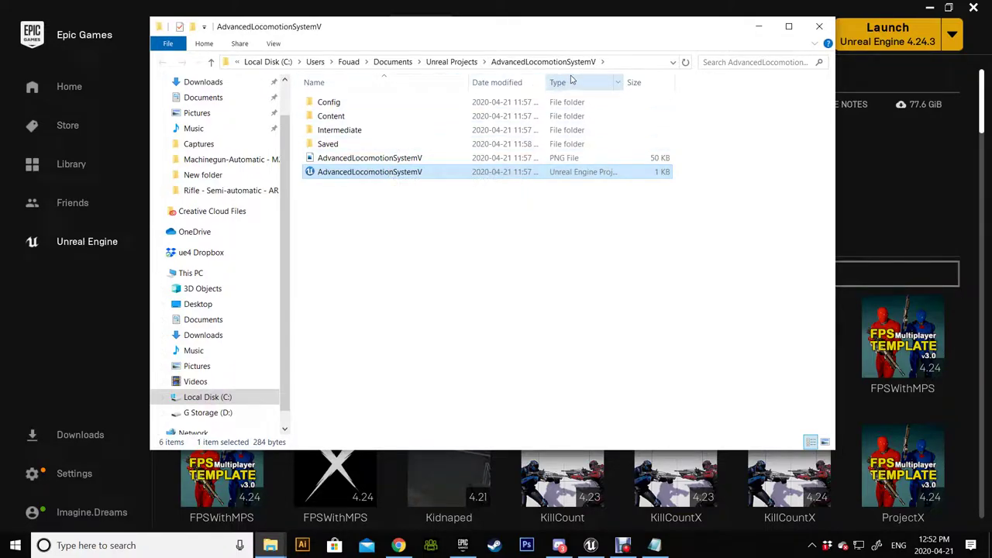
click(628, 61)
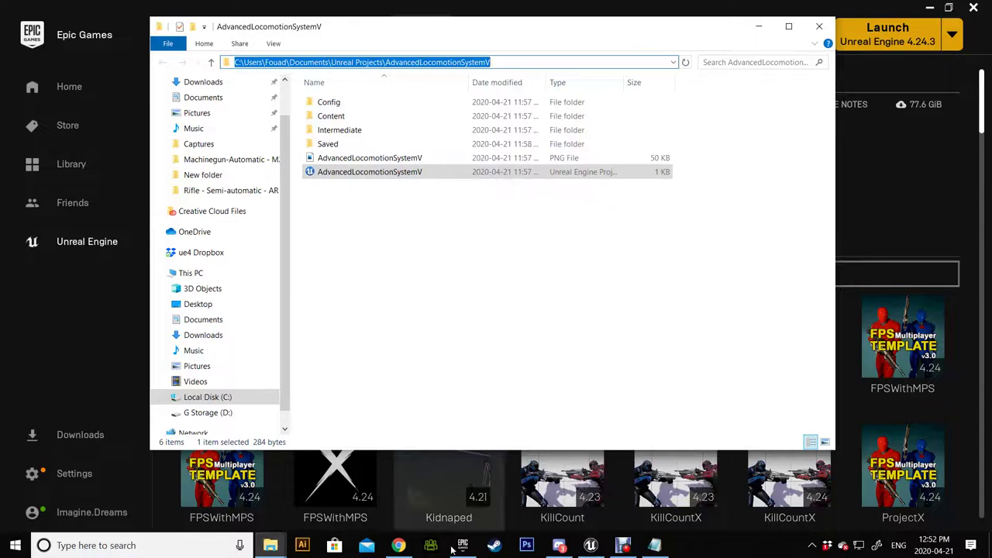
click(655, 545)
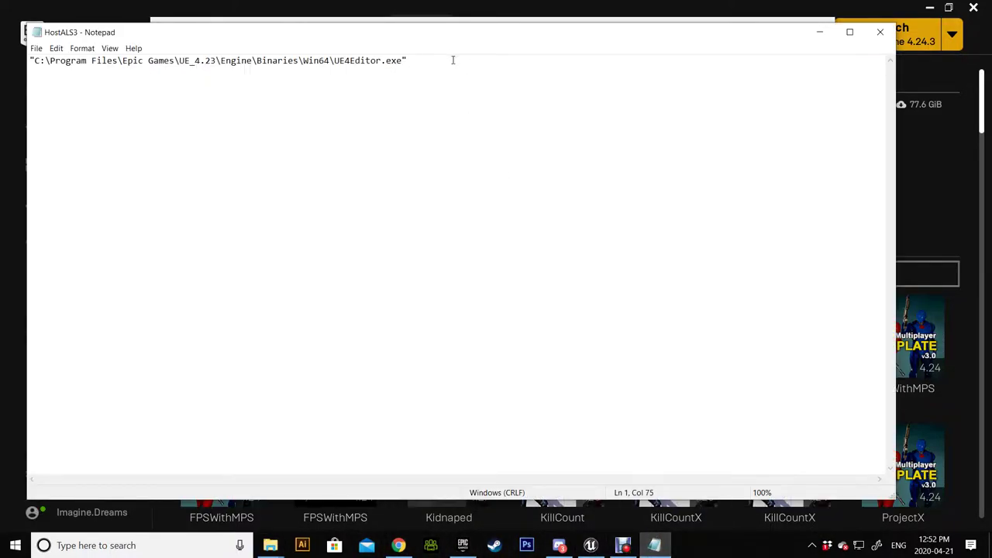
key(ctrl+v)
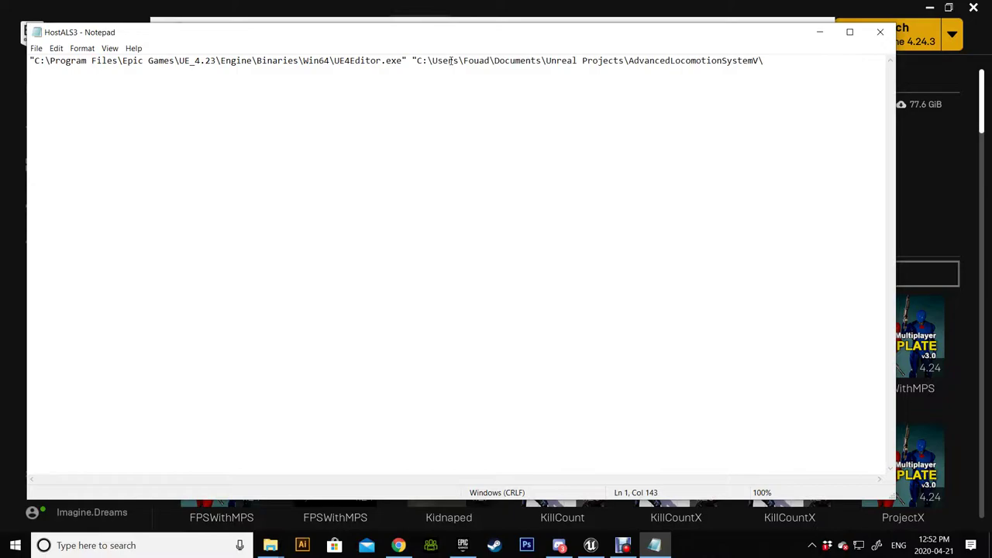
- Copy the folder name AdvancedLocomotionSystemV to the end of the project path in HostALS3 and add .uproject with a closing quotation mark
drag(632, 62, 762, 62)
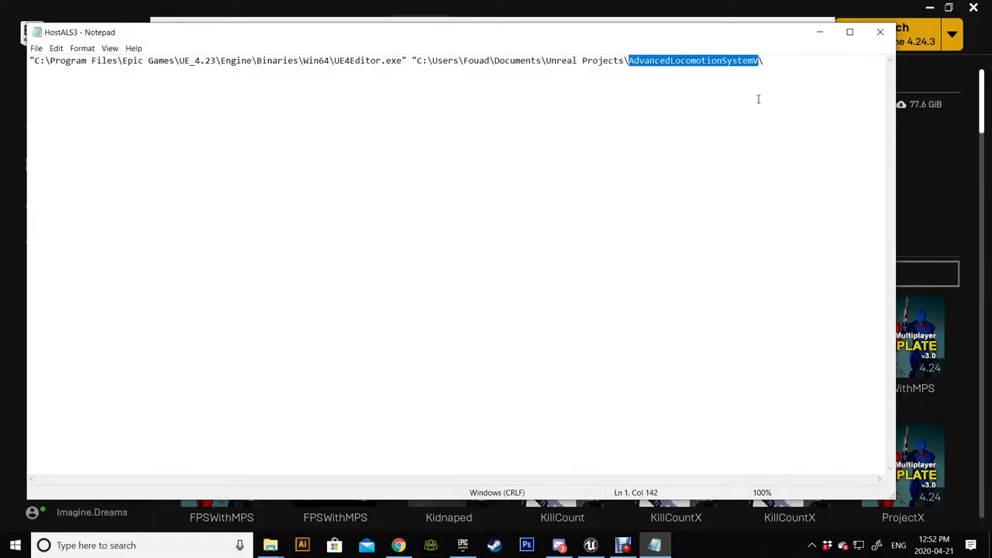
click(772, 67)
key(ctrl+v)
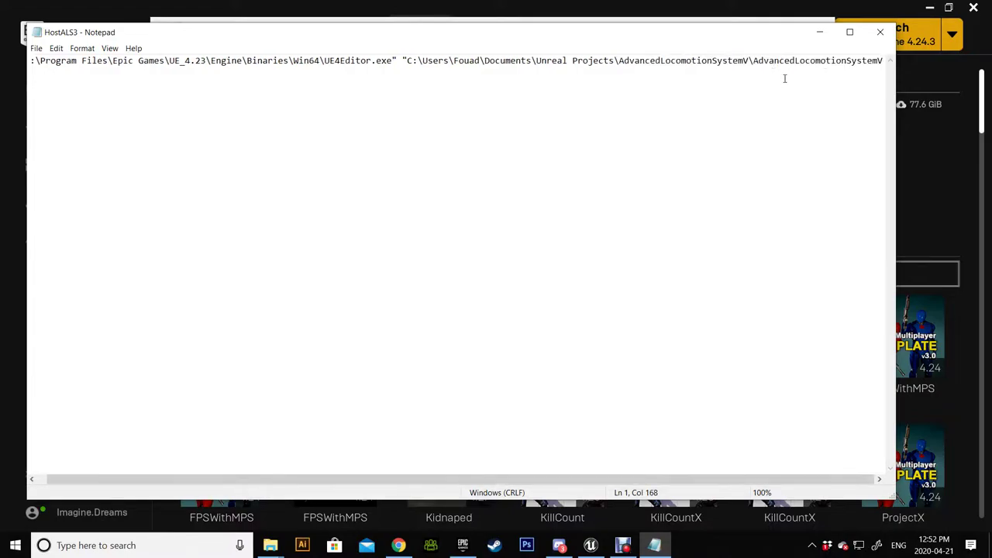
text(.uprojec)
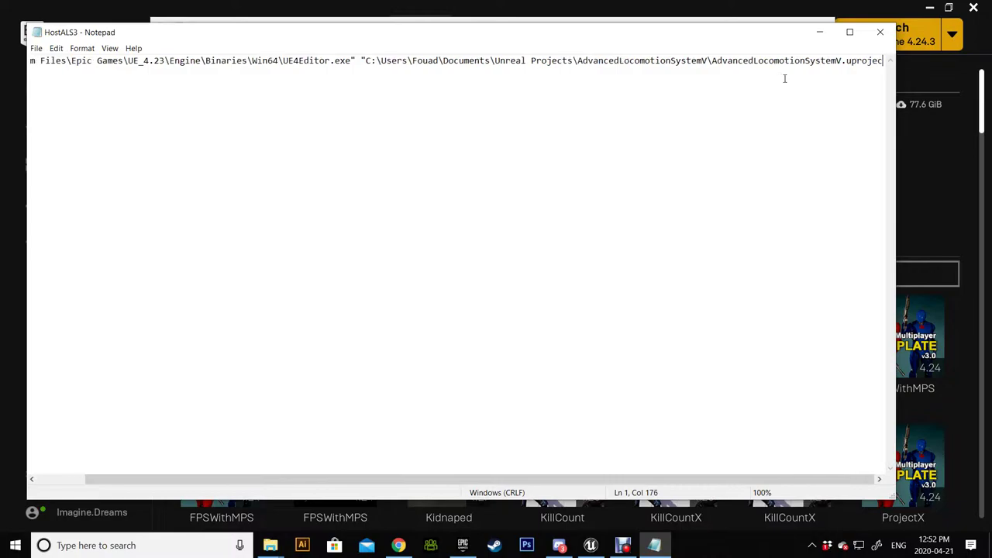
text(t)
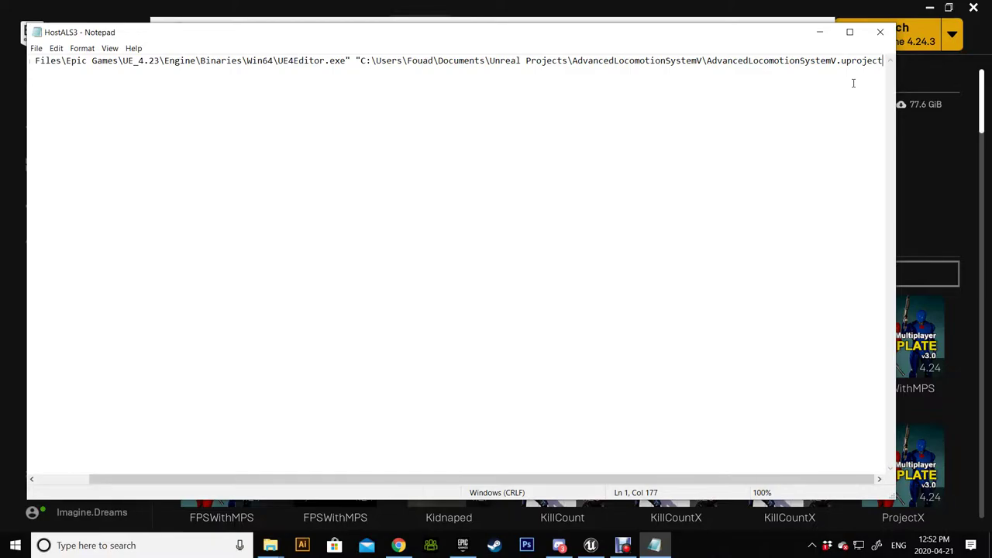
text(")
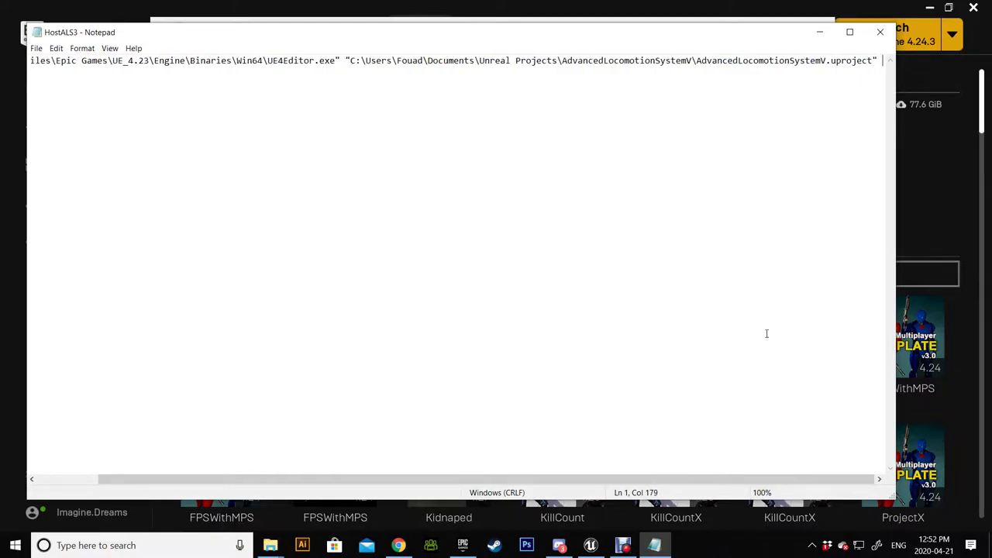
- Copy the level name ALSV3_DemoLevel_SP from the Unreal Editor's Maps folder and append it to HostALS3, followed by a space and a hyphen
click(591, 545)
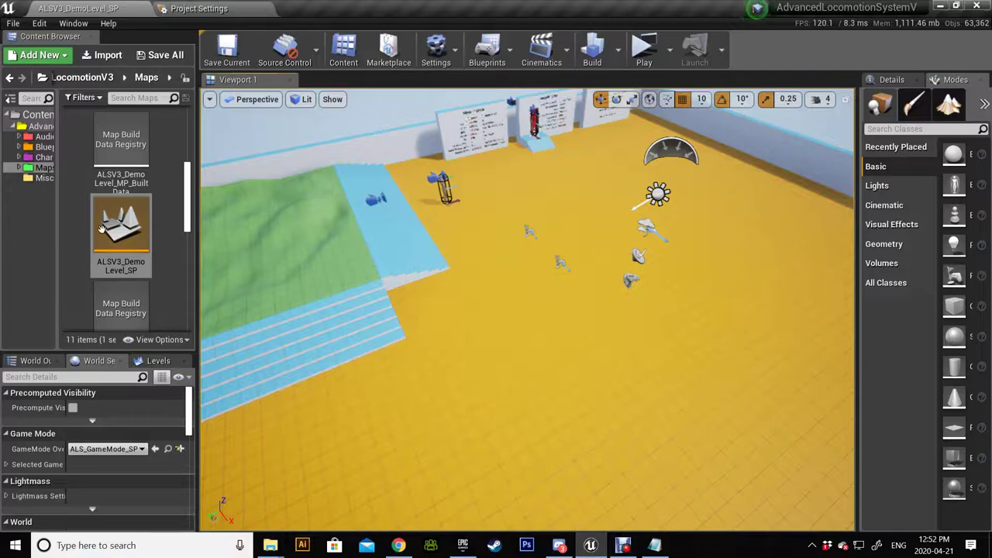
click(120, 267)
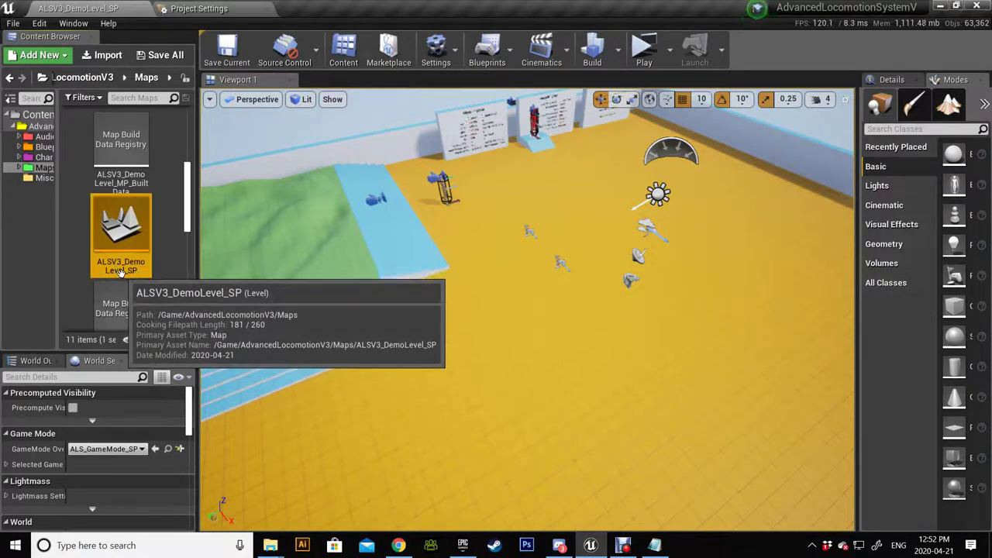
click(120, 267)
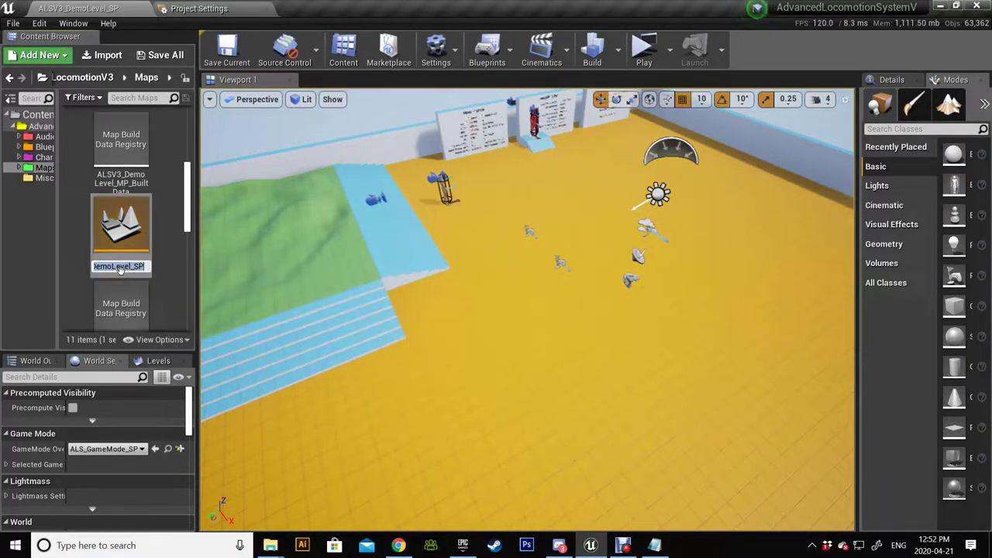
click(650, 552)
click(854, 35)
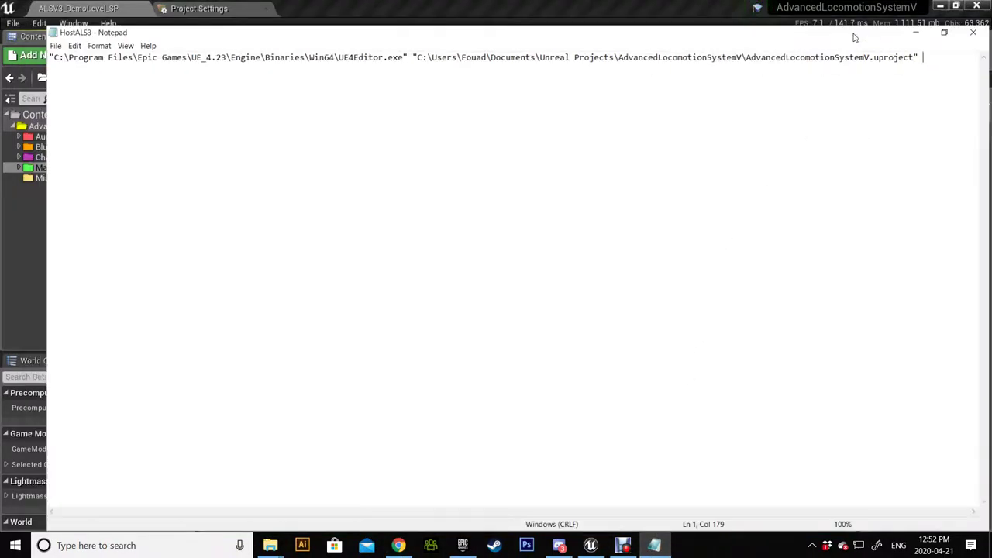
double_click(855, 37)
key(ctrl+v)
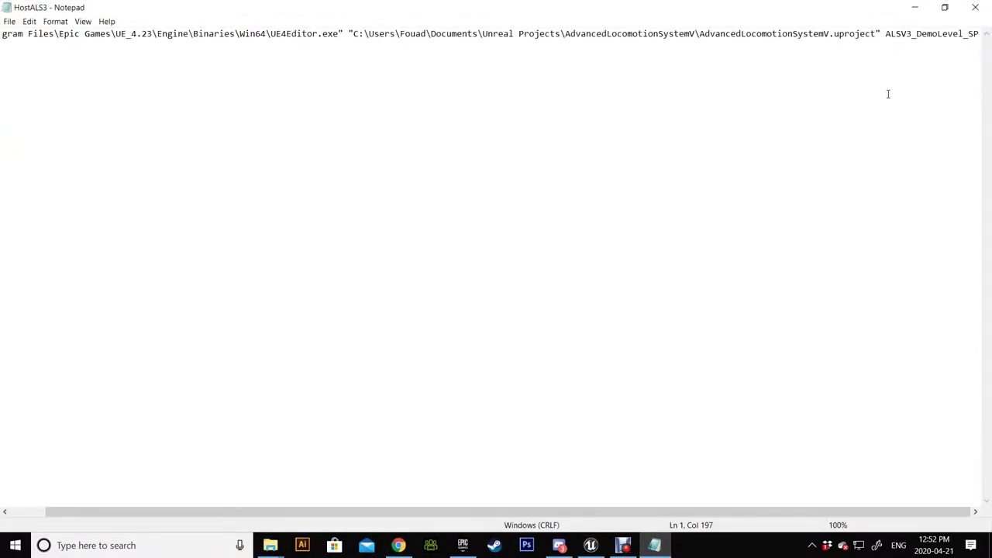
text(-)
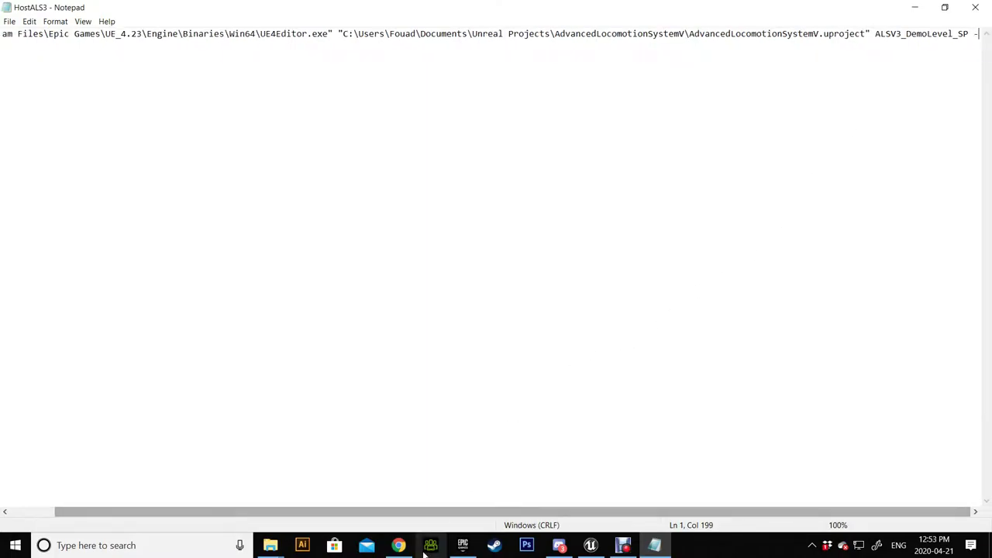
- Review the mode arguments, URL parameters and switches in Chrome's Unreal Engine Command-Line Arguments documentation
click(399, 545)
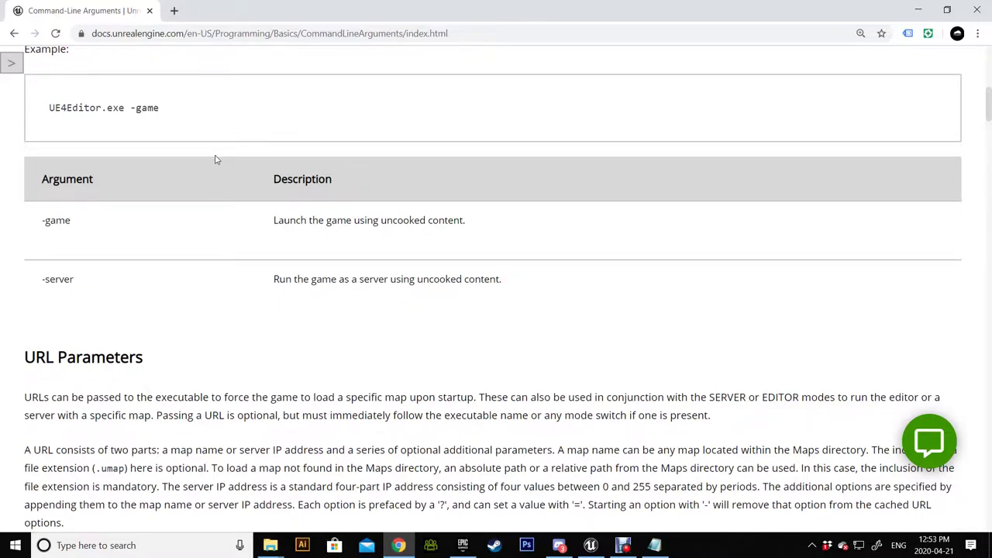
scroll(268, 287, down, 8)
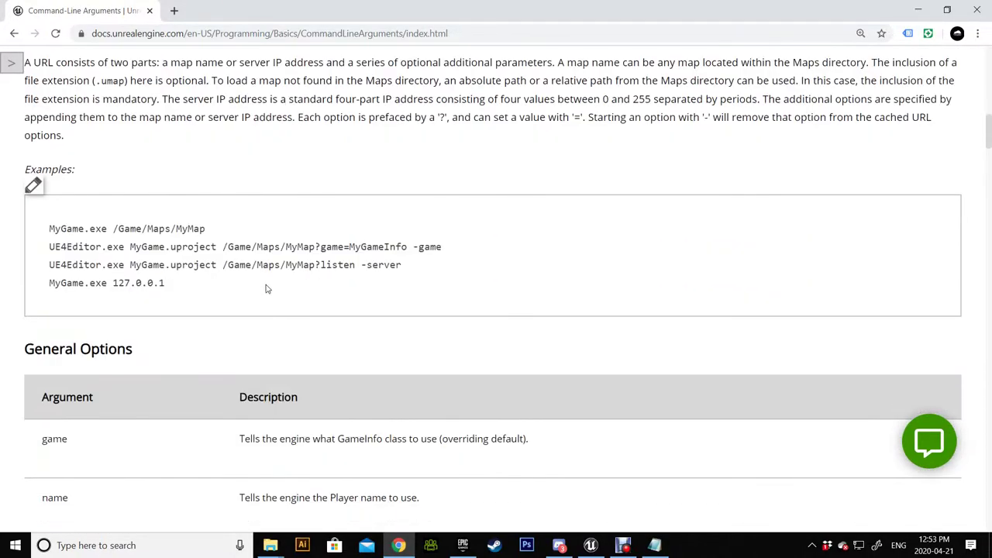
scroll(251, 322, down, 5)
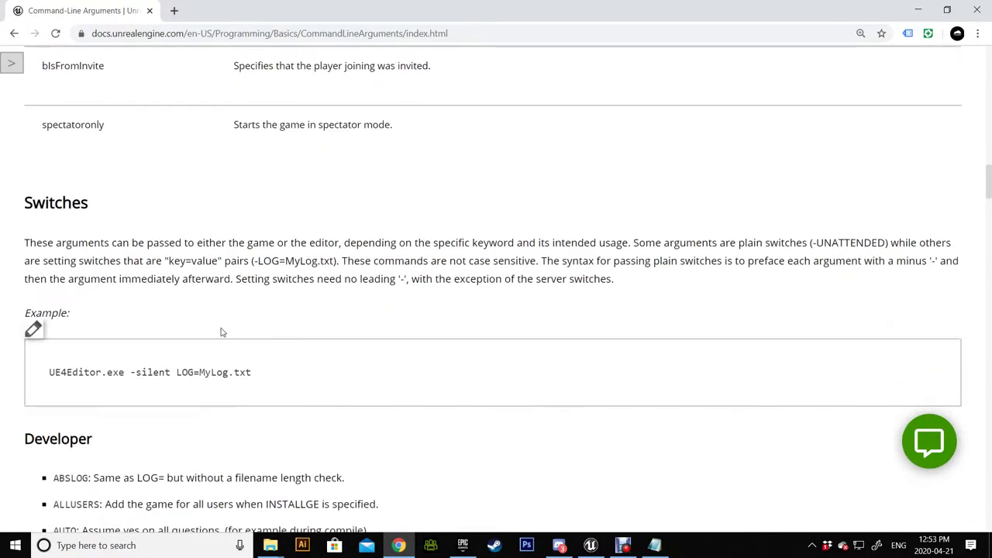
scroll(202, 356, down, 4)
scroll(128, 383, down, 5)
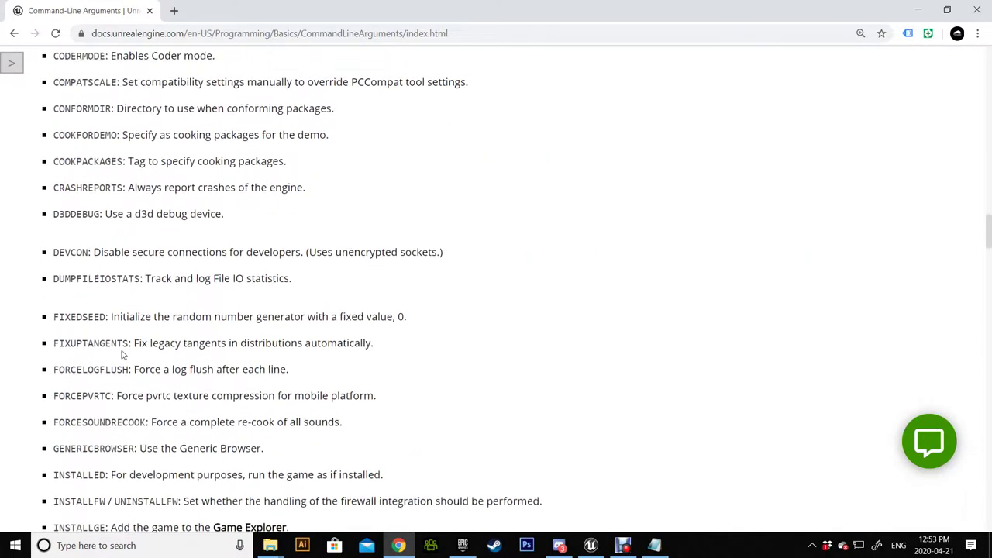
scroll(128, 357, up, 14)
scroll(128, 346, up, 3)
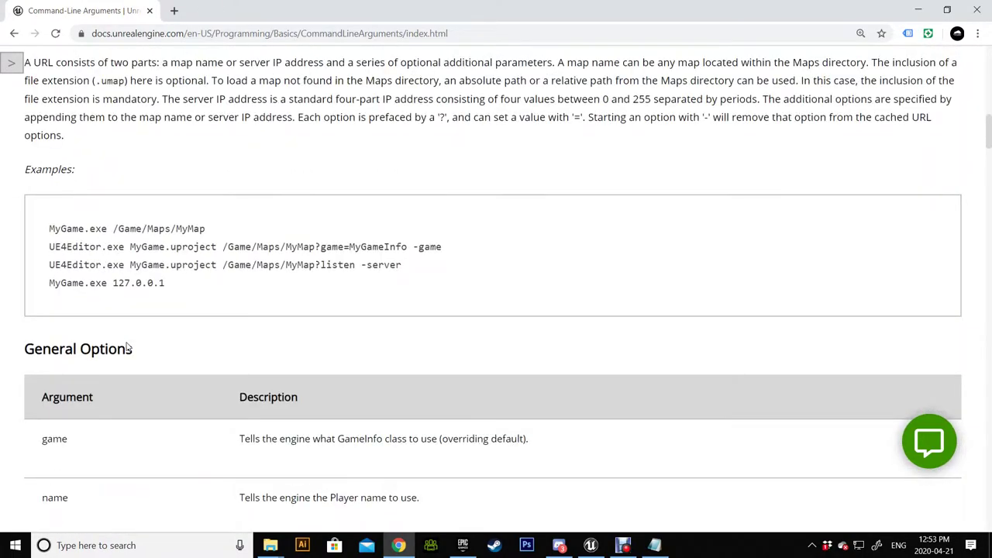
scroll(128, 349, down, 4)
scroll(128, 347, up, 14)
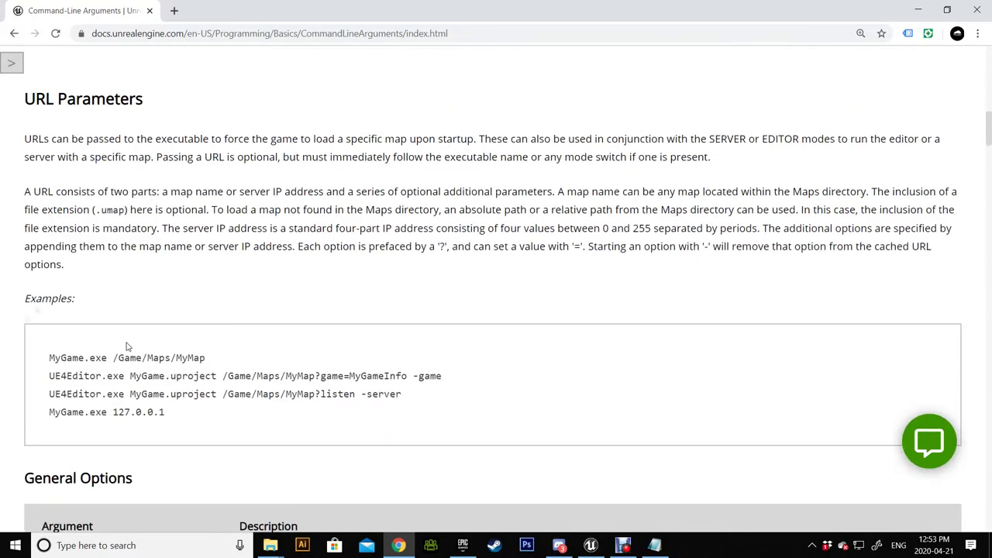
scroll(76, 458, down, 2)
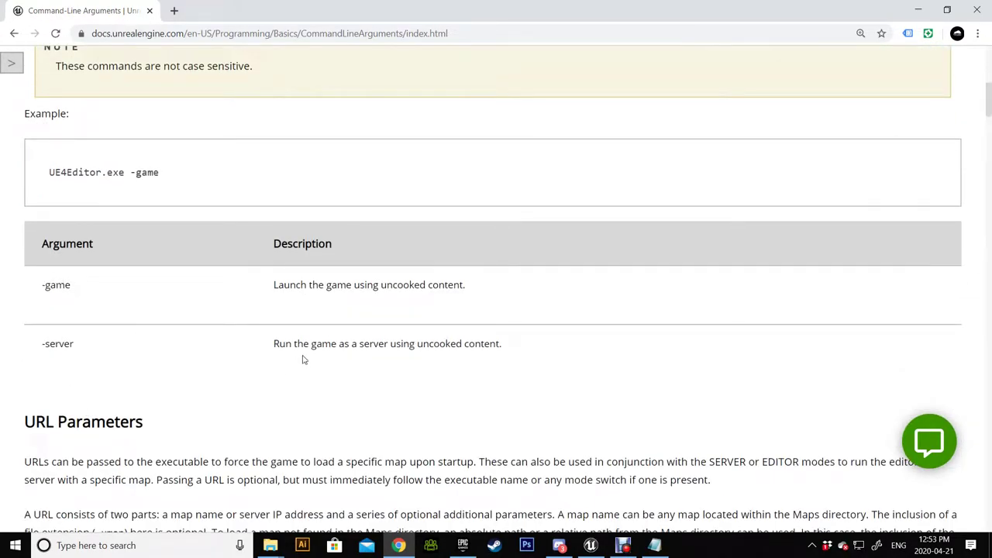
- Return to HostALS3 and complete the command with the arguments -server -log -nosteam
click(655, 546)
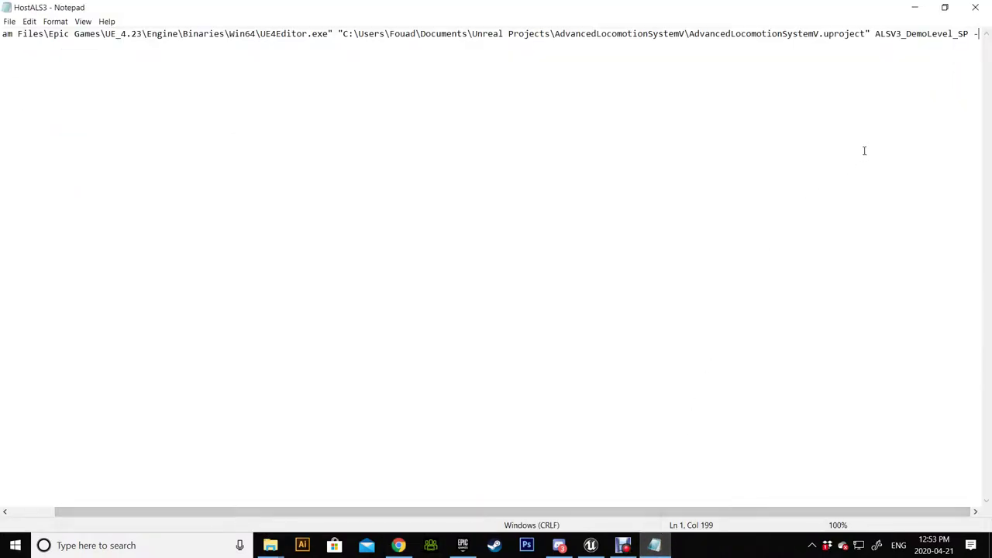
text(server)
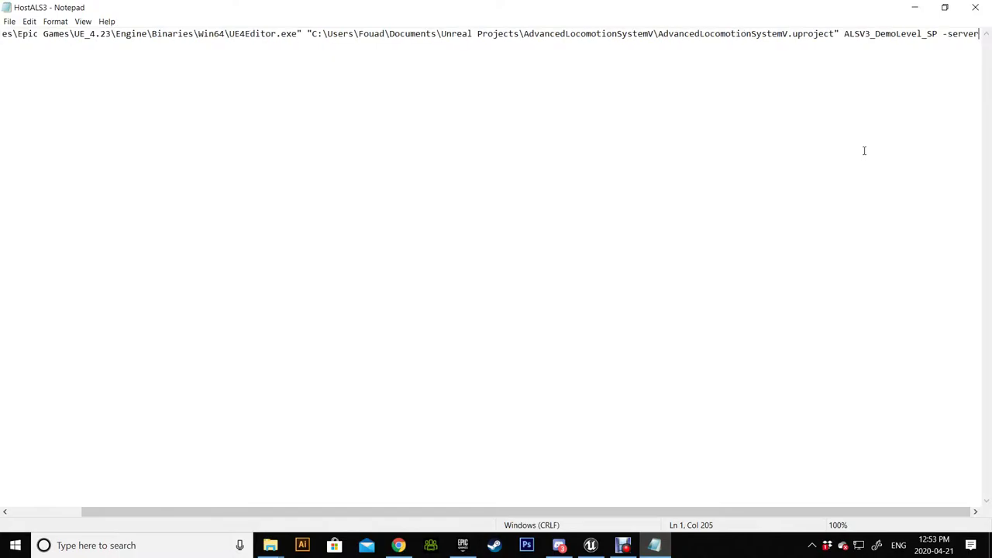
text( -)
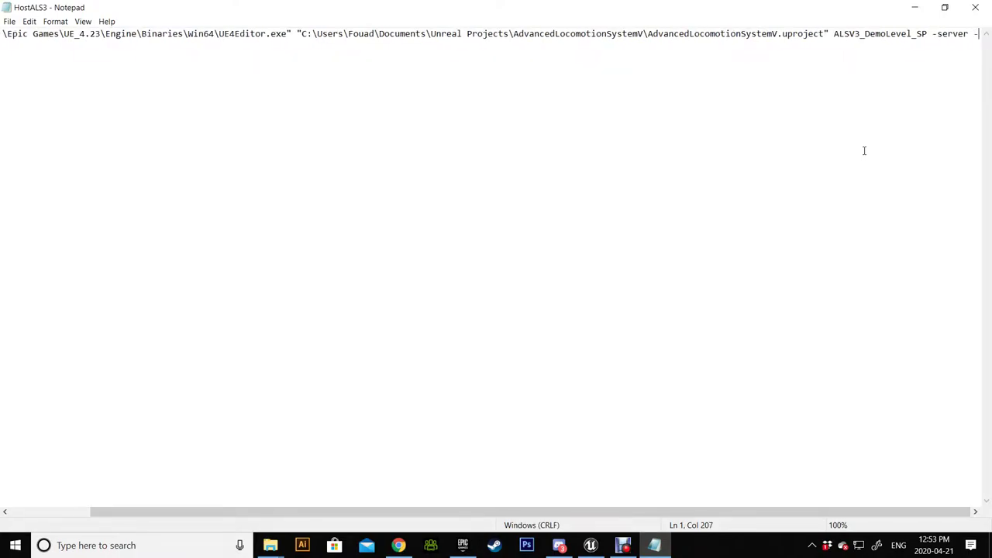
text(log)
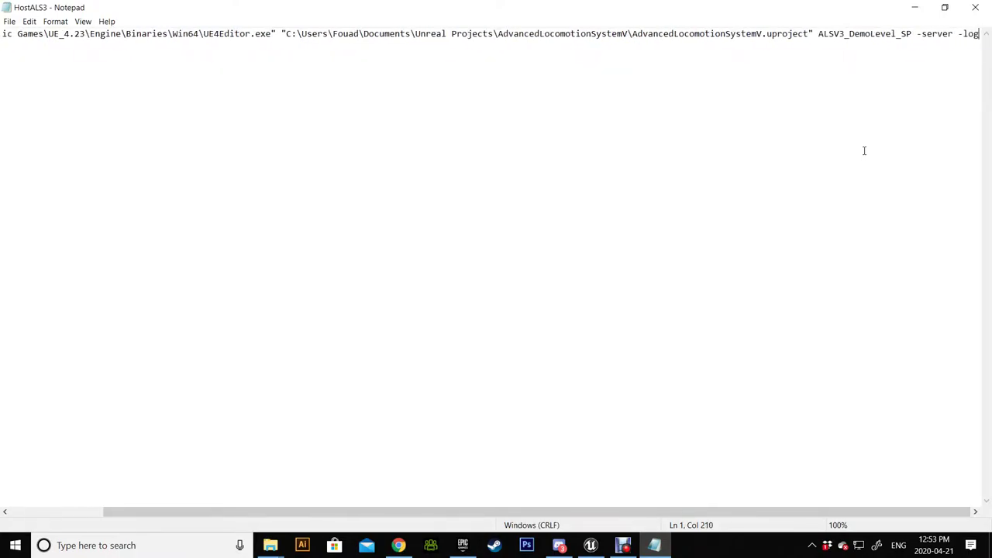
text( -nosteam)
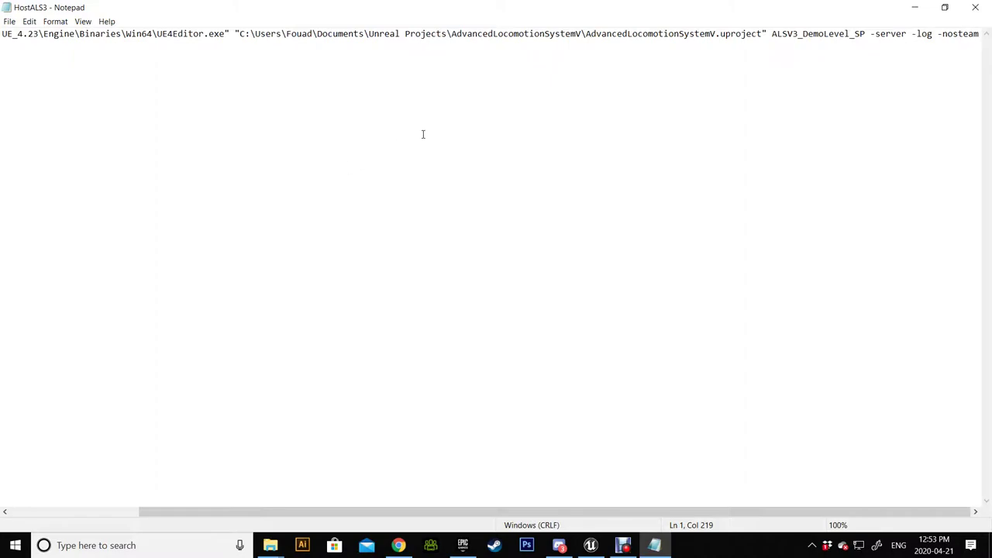
- Save a copy of the launch command as HostALS3.bat in the desktop's New folder
click(10, 21)
click(37, 73)
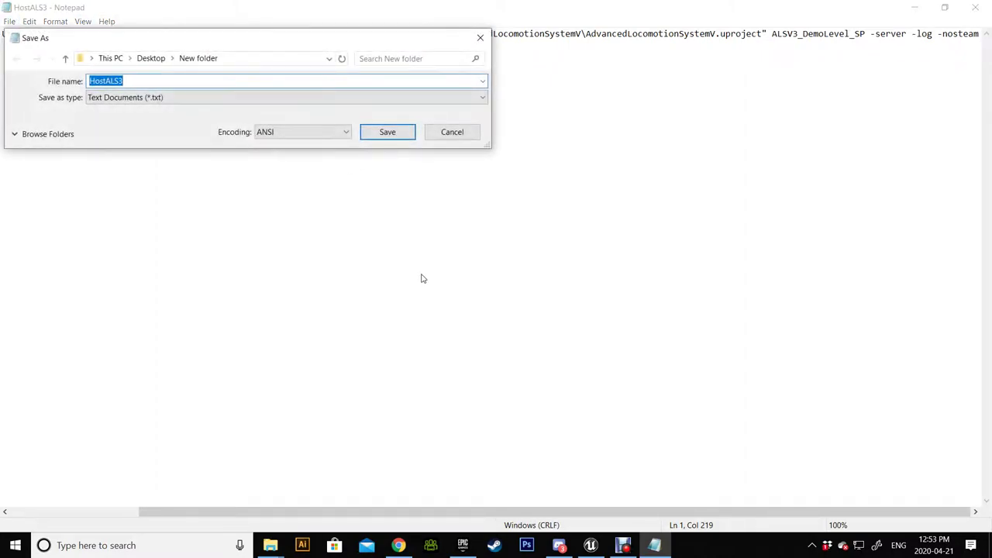
click(127, 98)
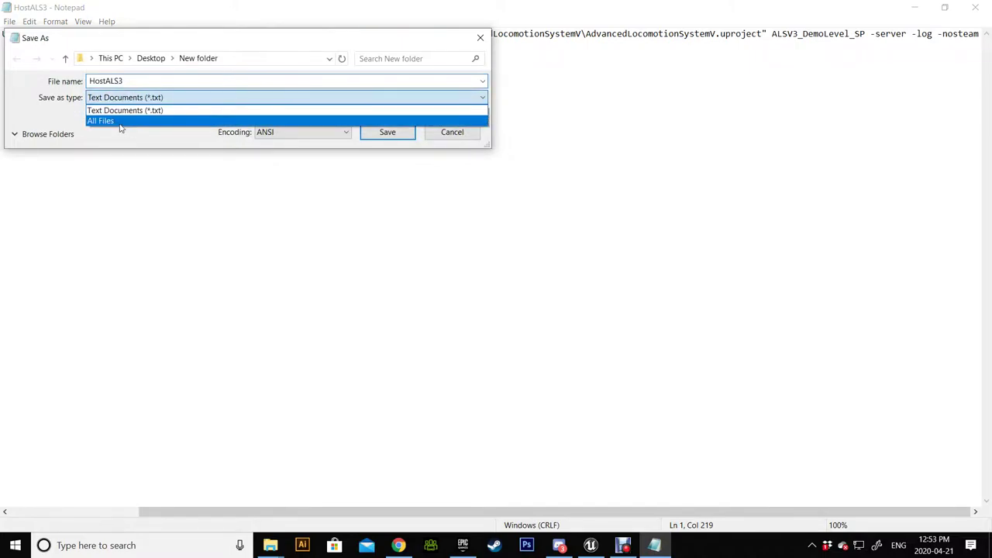
click(145, 81)
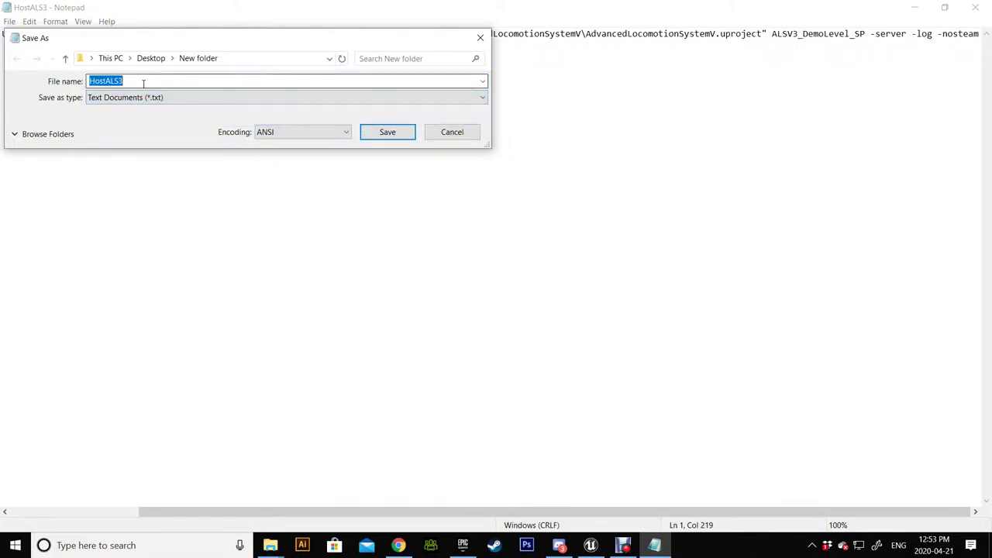
click(145, 81)
text(.)
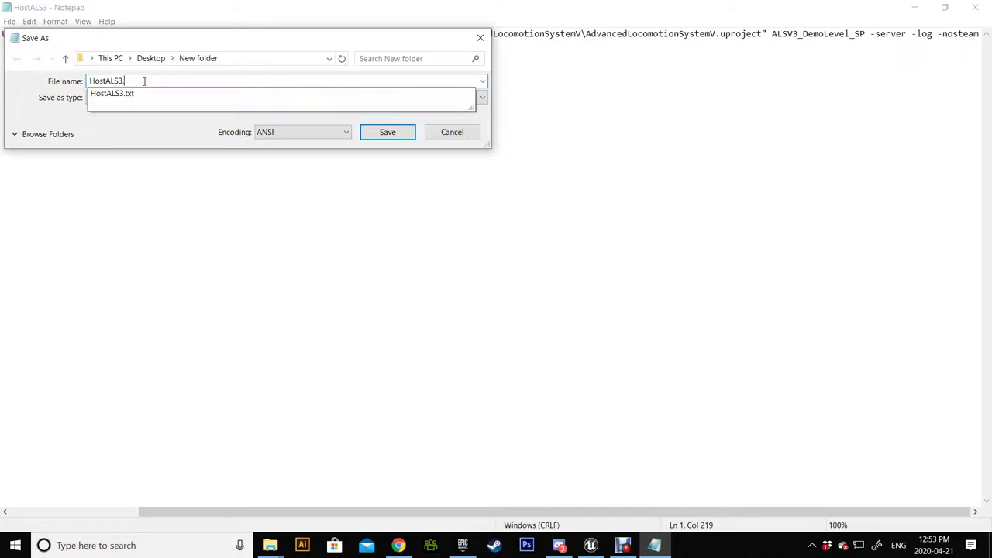
text(bat)
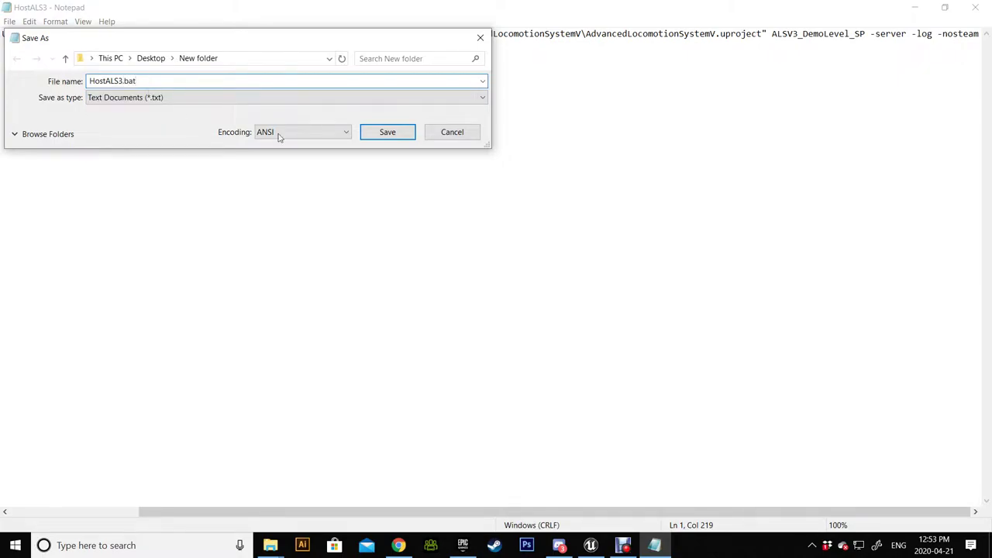
click(392, 133)
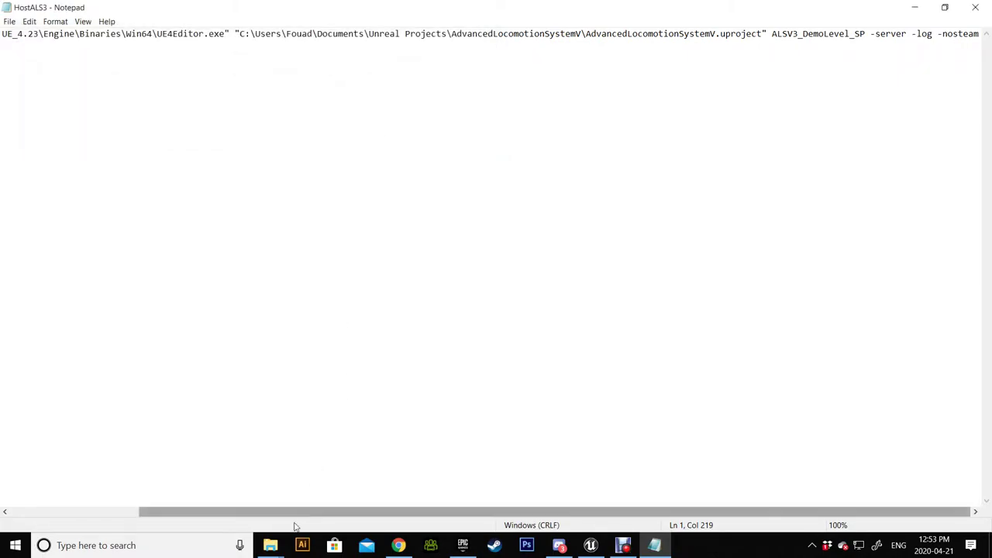
- Browse File Explorer to the desktop's New folder to check for the saved HostALS3 batch file
mouse_move(271, 545)
click(302, 500)
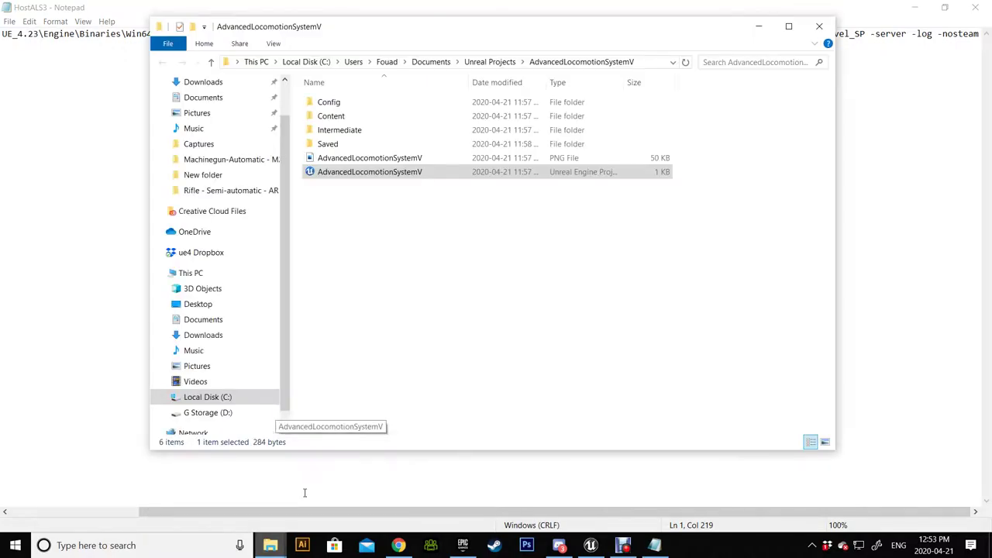
scroll(205, 97, up, 2)
click(225, 109)
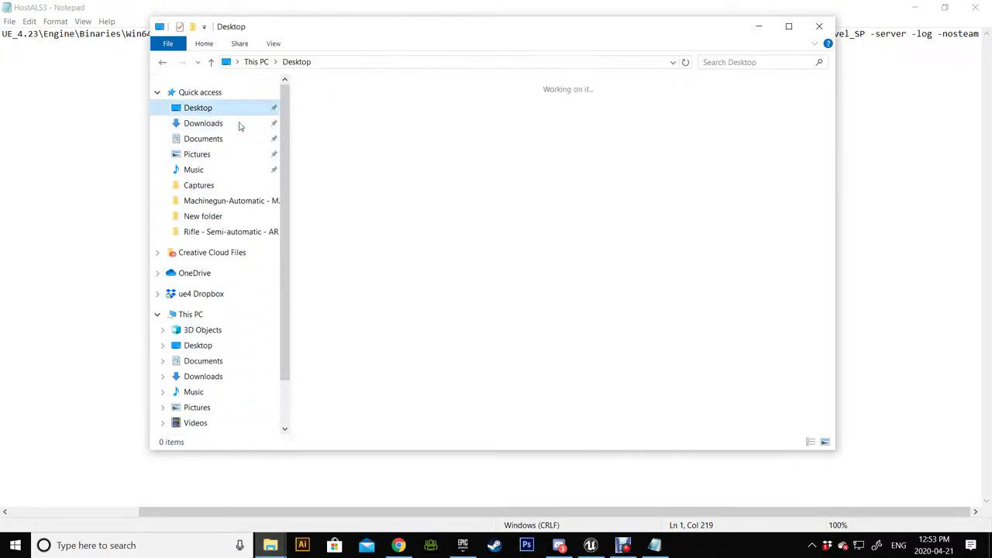
double_click(345, 248)
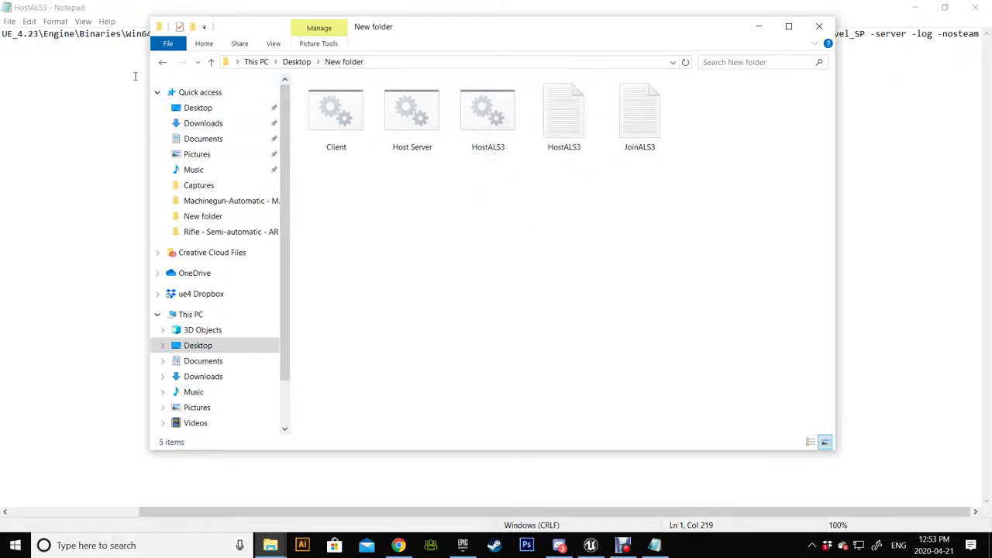
- Copy the whole launch command in HostALS3, and save and close the file
click(82, 48)
key(ctrl+a)
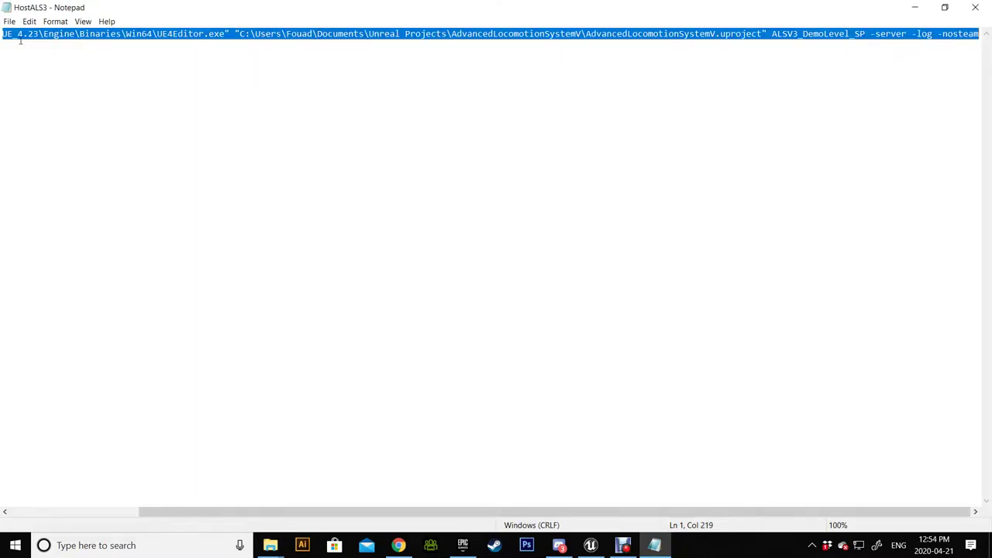
click(10, 21)
click(23, 62)
click(976, 8)
- Open the JoinALS3 text file from the New folder and paste the copied host launch command into it
click(641, 144)
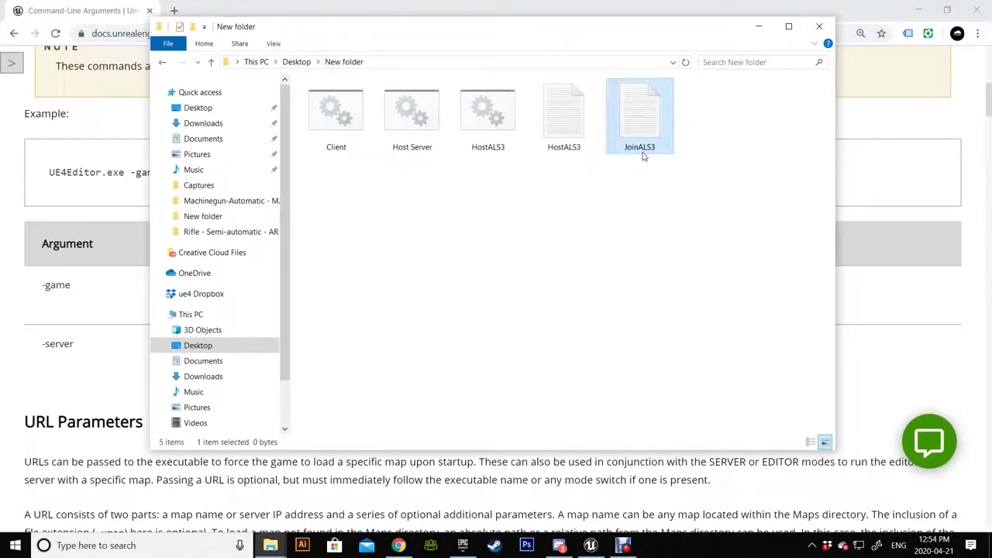
double_click(646, 137)
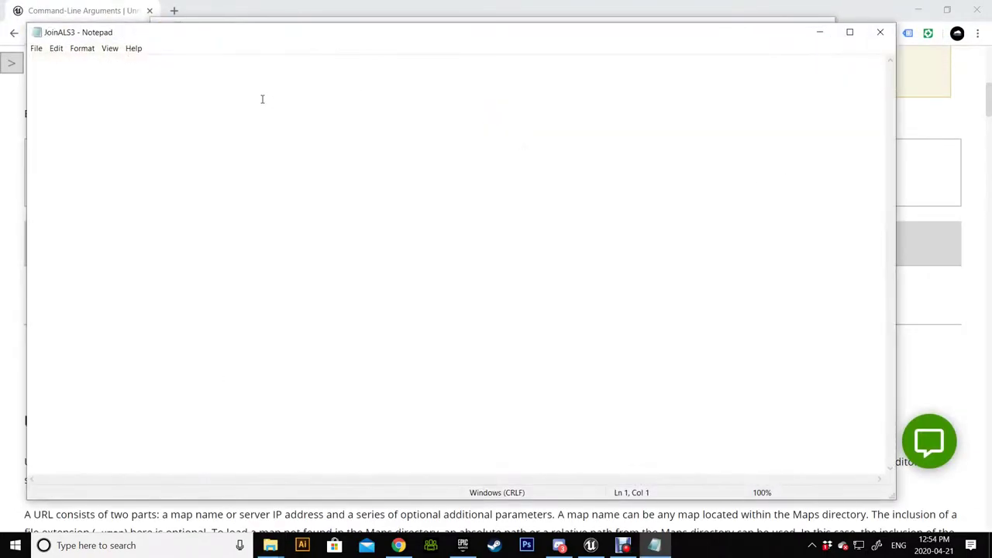
key(ctrl+v)
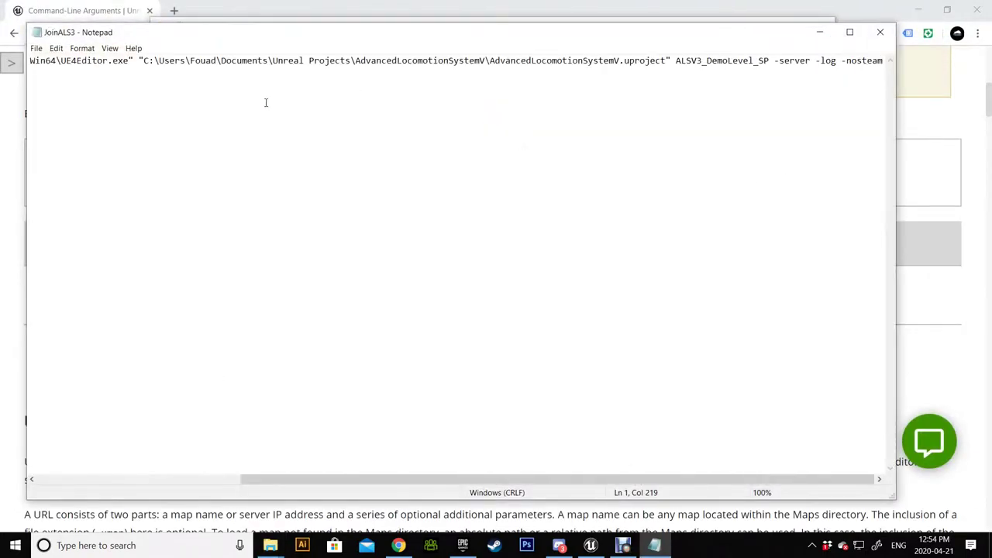
click(849, 32)
- Replace the -server argument with -game in the JoinALS3 launch command
scroll(853, 126, left, 2)
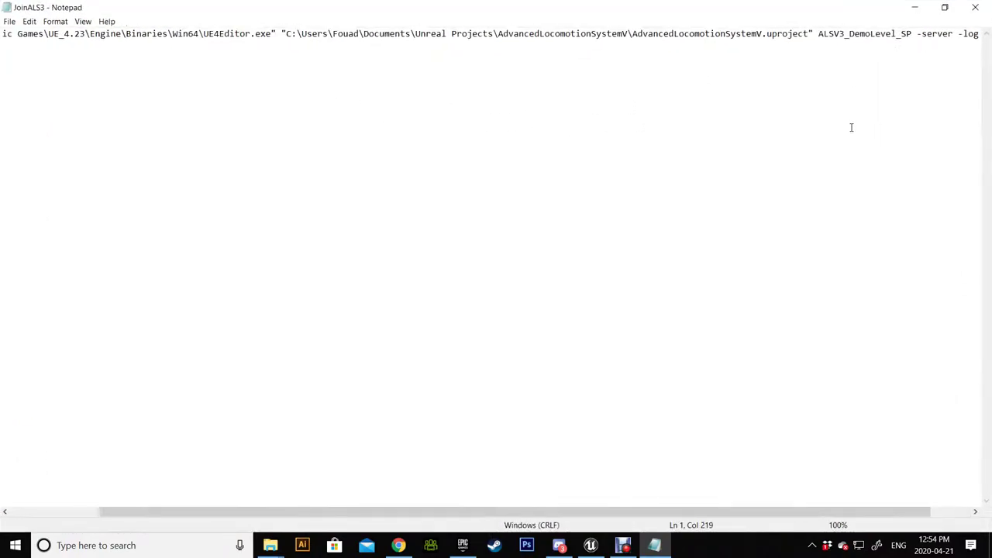
scroll(922, 59, right, 1)
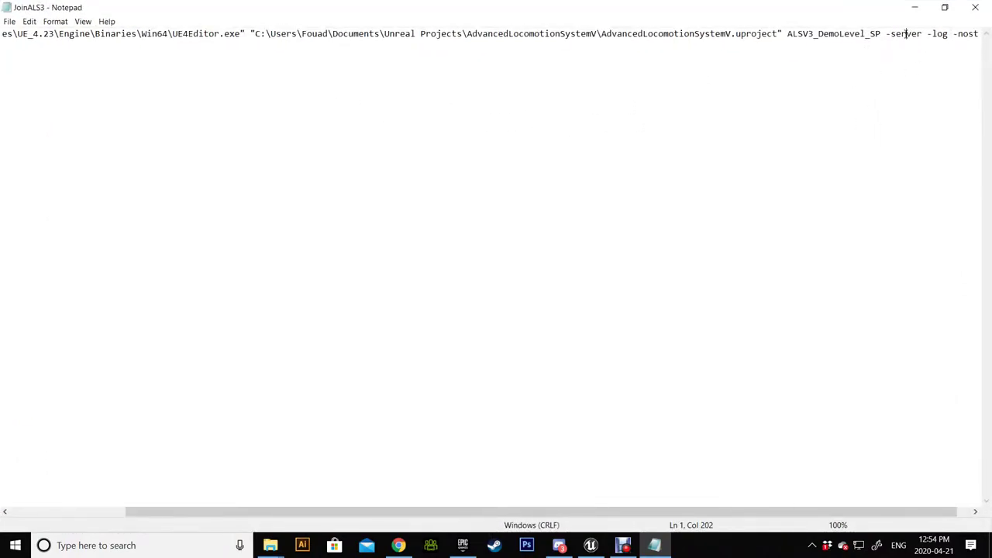
double_click(906, 33)
text(game)
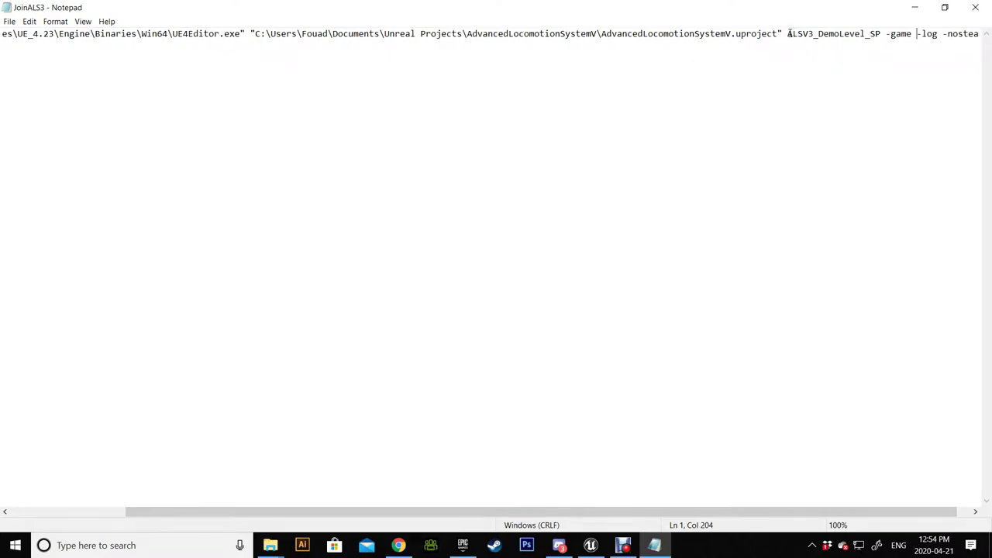
- Open Command Prompt and run ipconfig to look up the computer's IPv4 address
drag(789, 34, 883, 33)
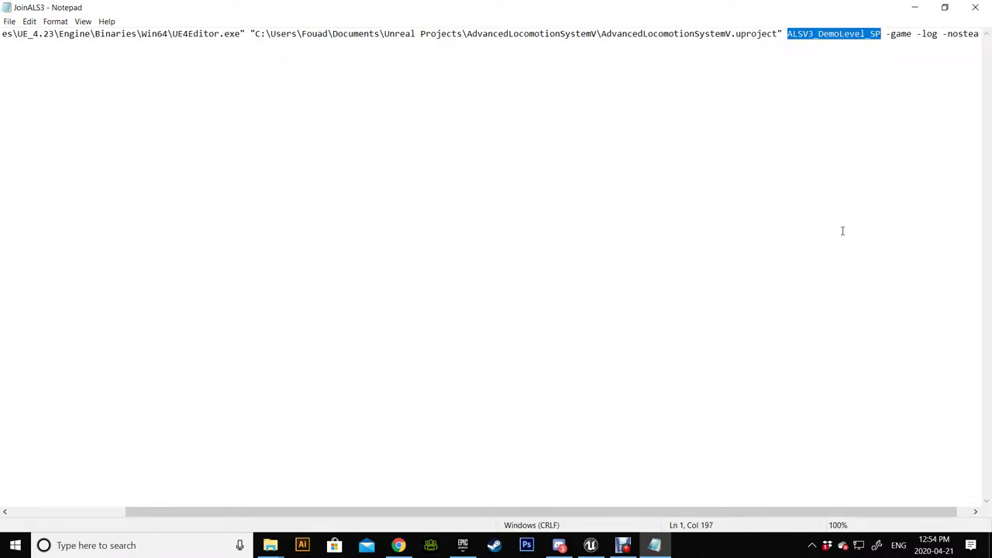
click(104, 546)
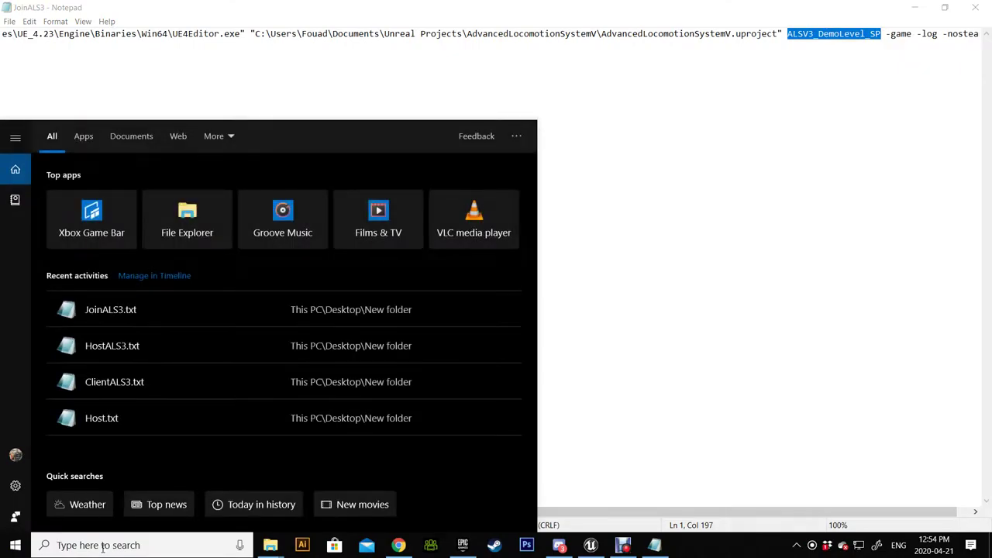
text(com)
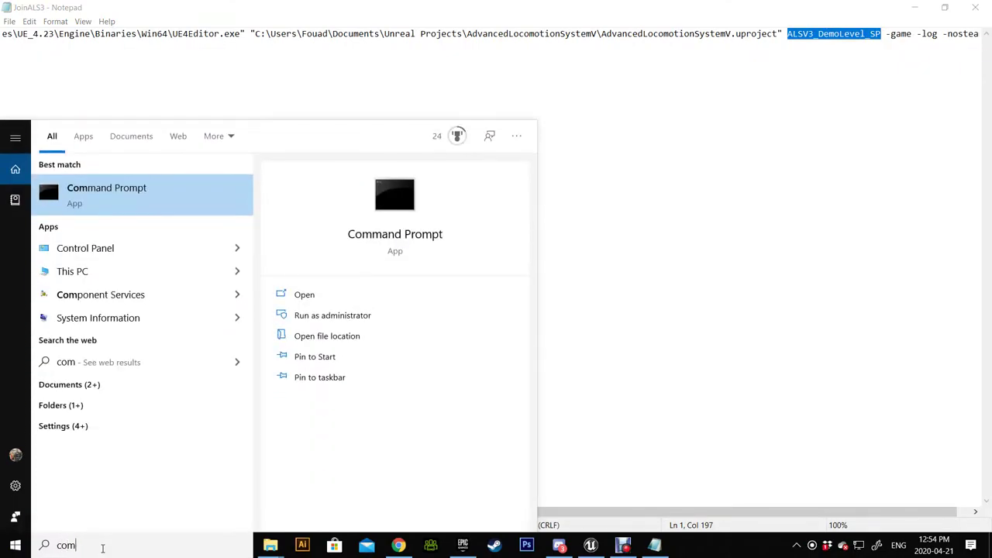
click(103, 199)
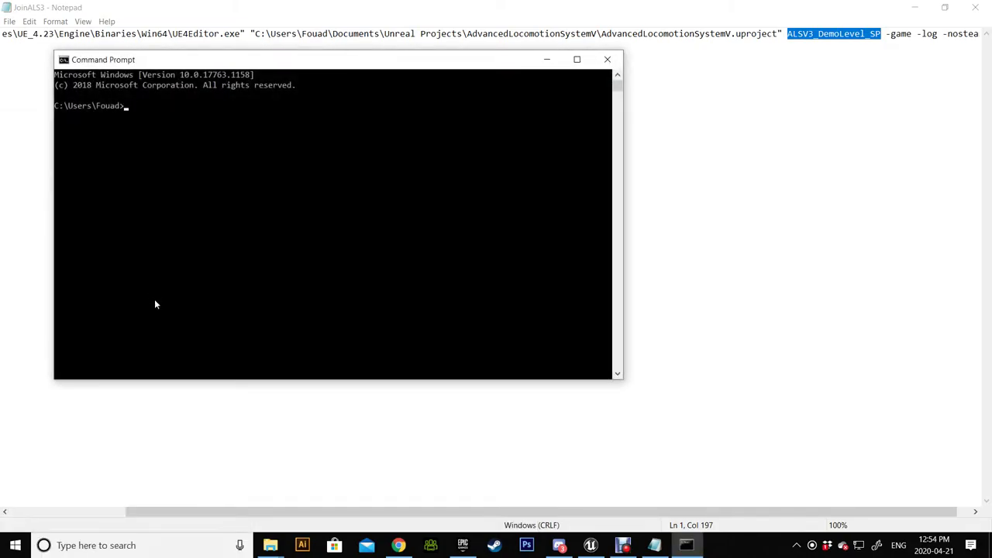
text(ipconfig)
key(Return)
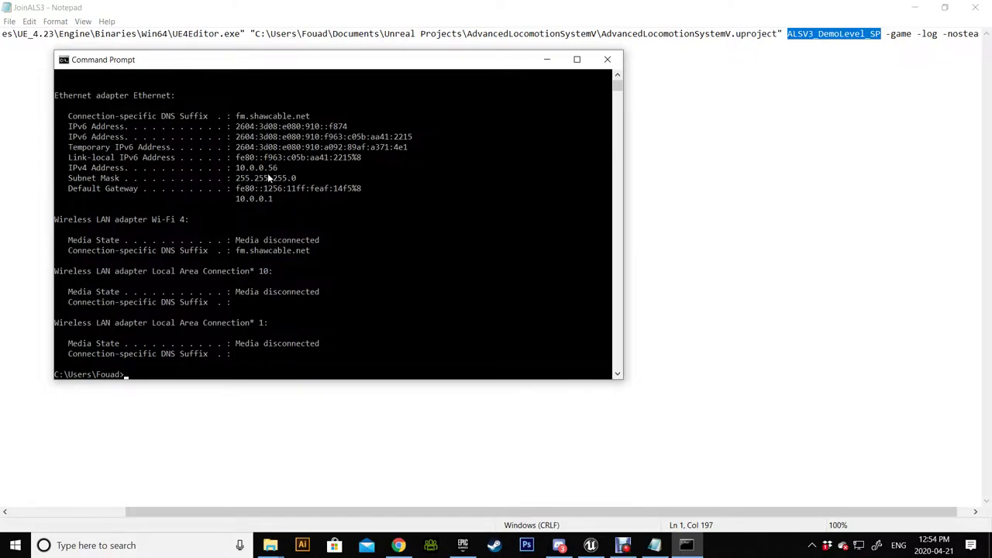
- Replace the map name ALSV3_DemoLevel_SP in the JoinALS3 command with the host address 10.0.0.56
click(840, 35)
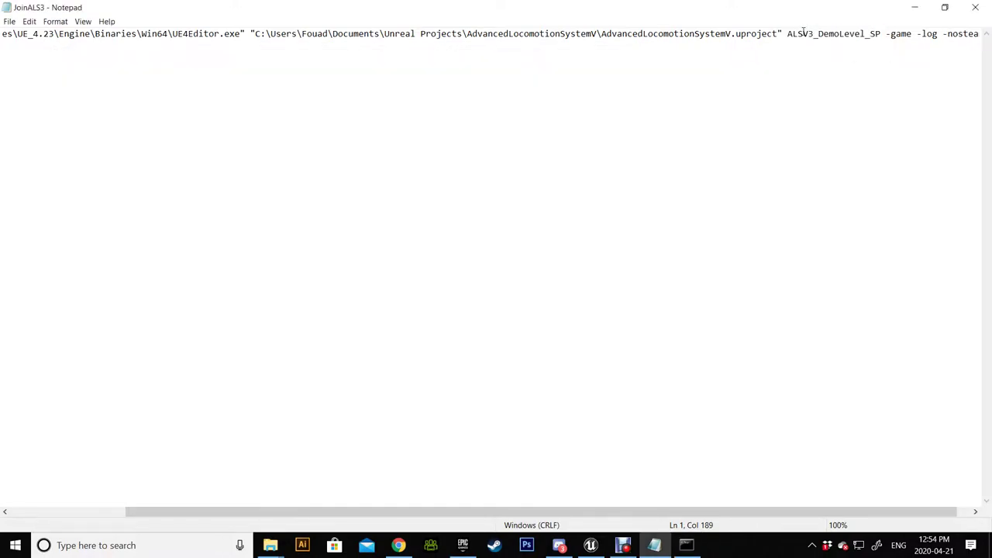
drag(786, 34, 882, 36)
text(10.0)
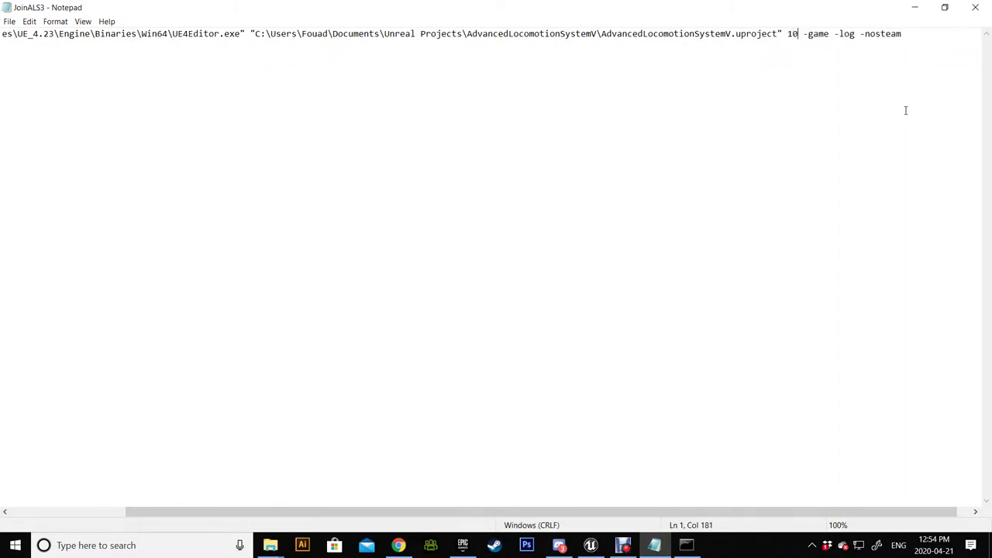
text(.0)
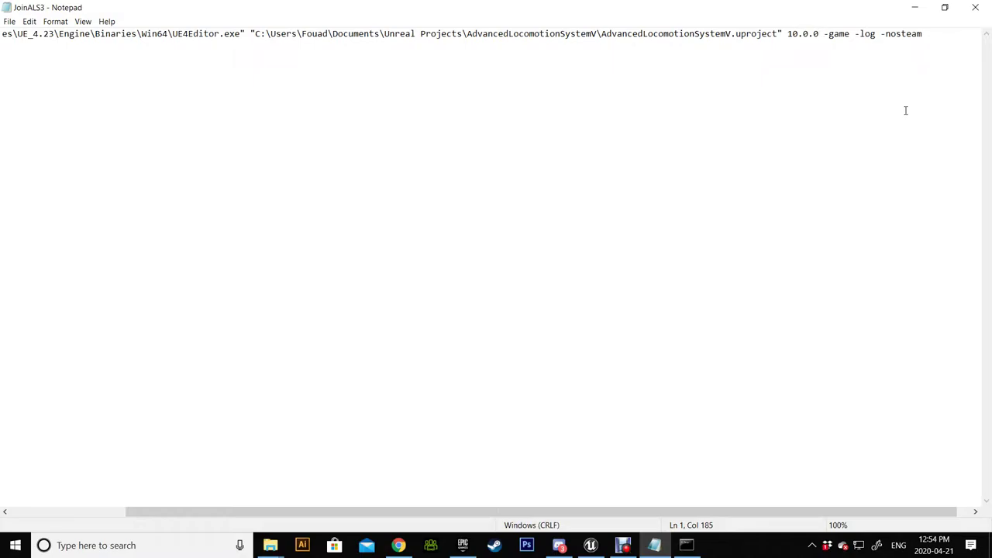
text(.56)
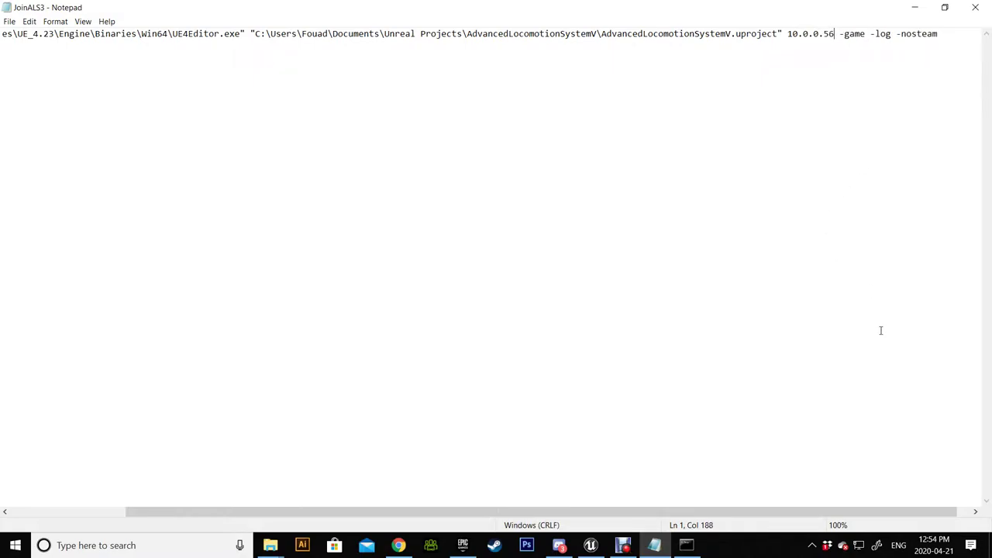
- Insert the resolution arguments -ResX=800 -RexY=900 after -game in the JoinALS3 command
drag(737, 516, 795, 520)
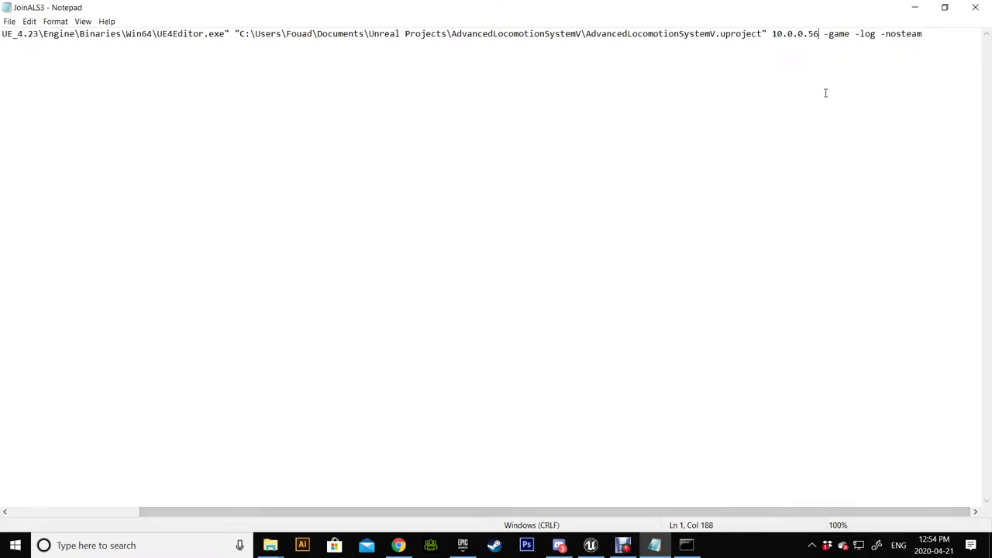
click(851, 33)
text(-ResX)
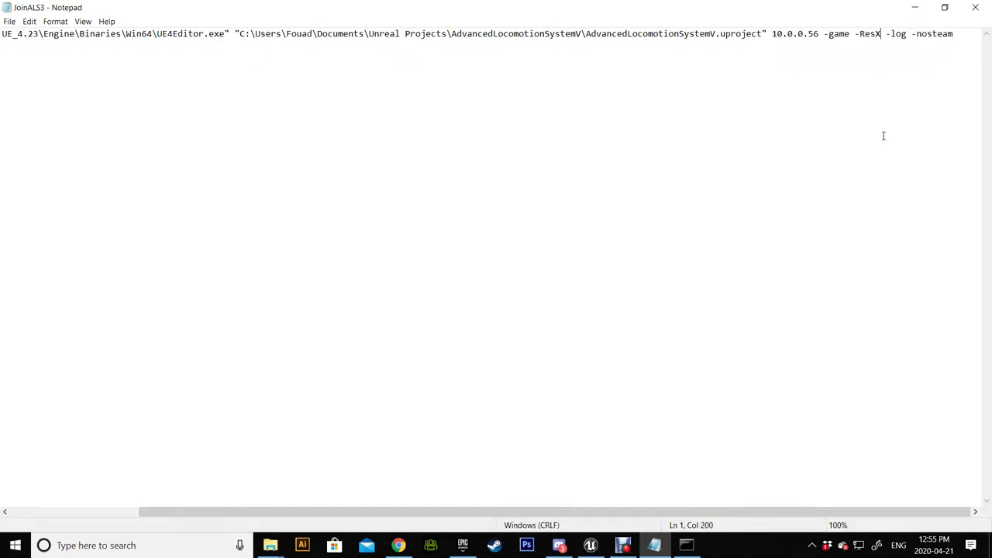
text(=800 -)
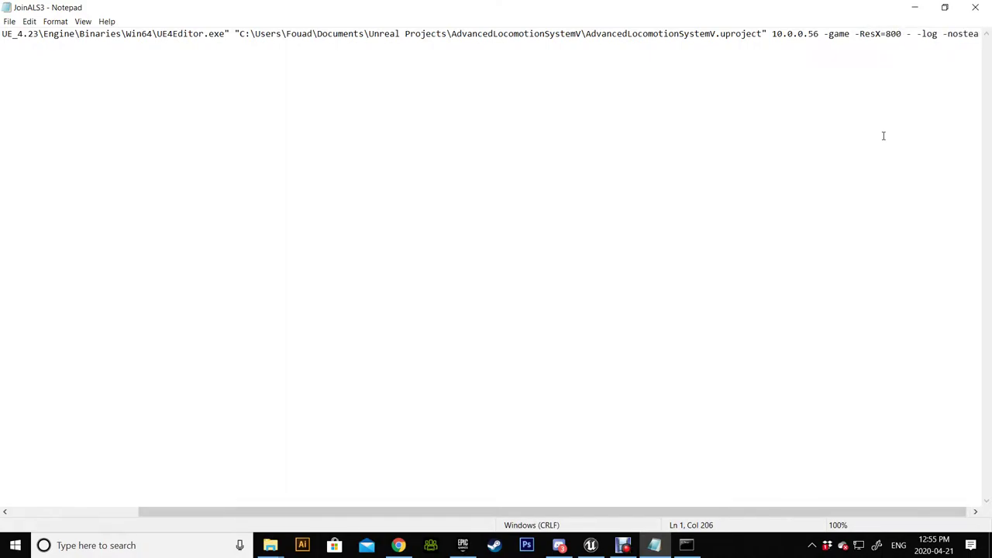
text(rE)
key(BackSpace)
key(BackSpace)
text(Rex)
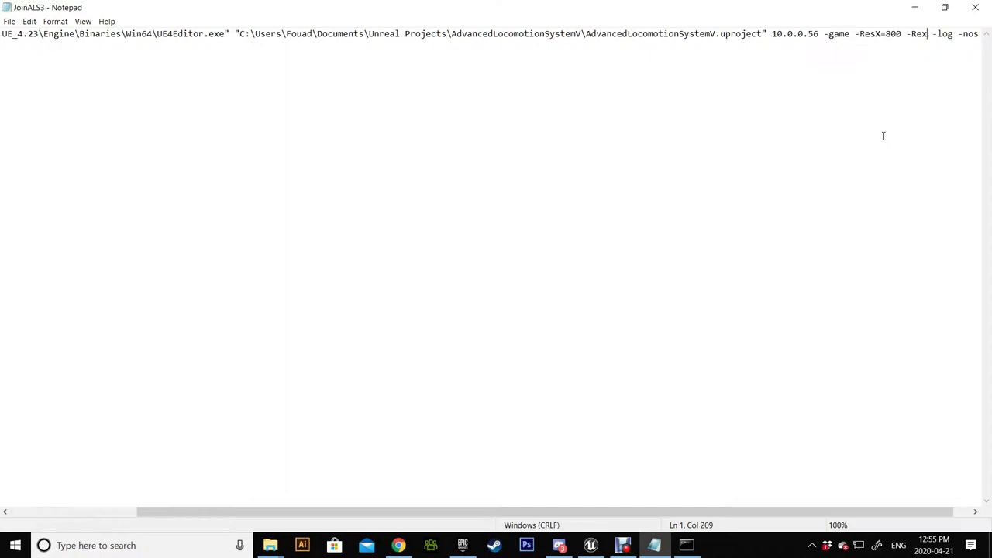
text(Y=900)
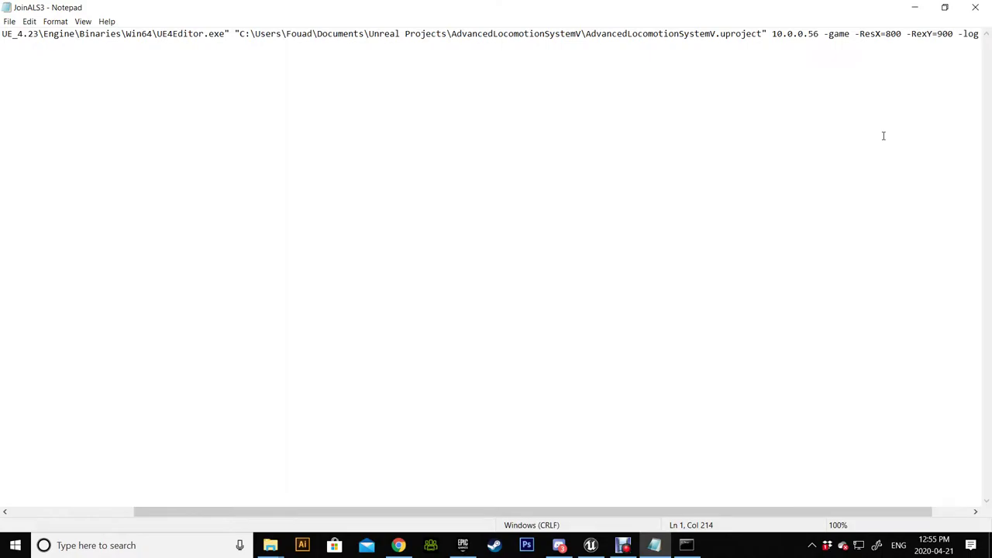
- Add the window position arguments -winX=0 -WinY=20 before -log in the JoinALS3 command
text(-WINX -)
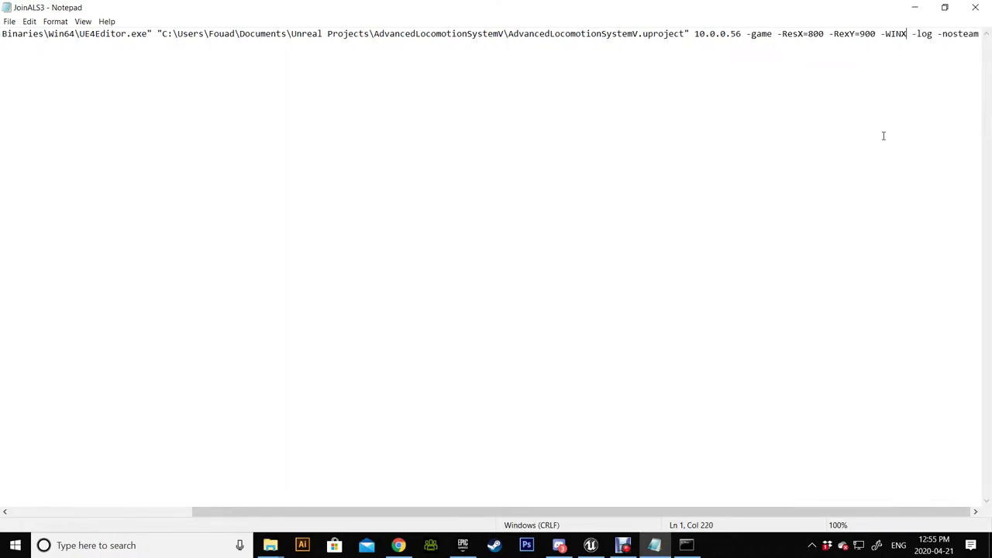
key(BackSpace)
key(BackSpace)
key(BackSpace)
key(BackSpace)
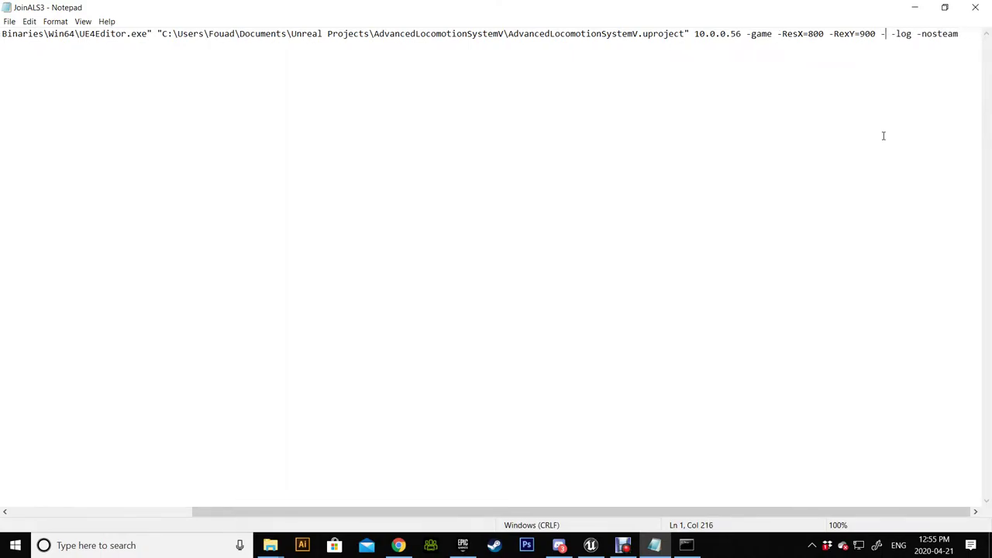
text(winX)
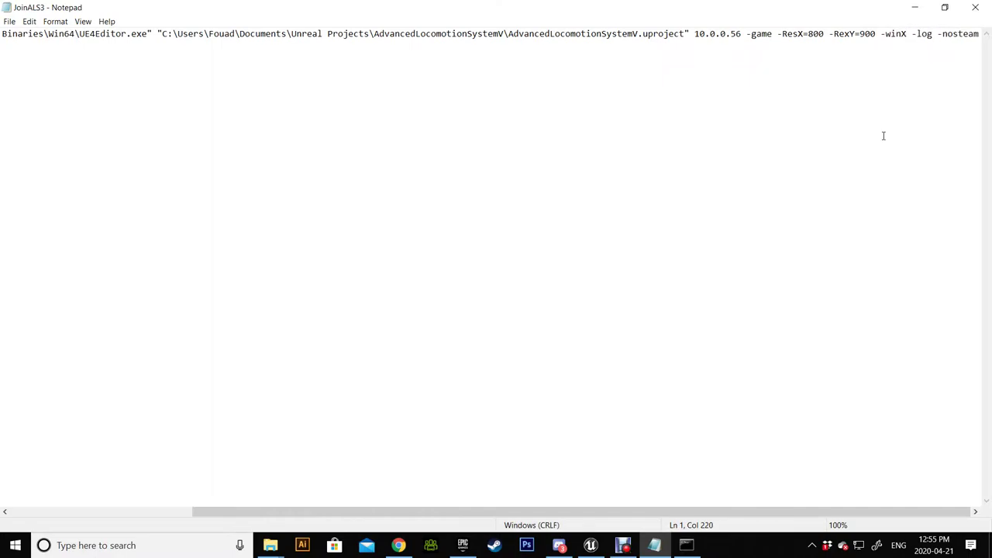
text(=0 -)
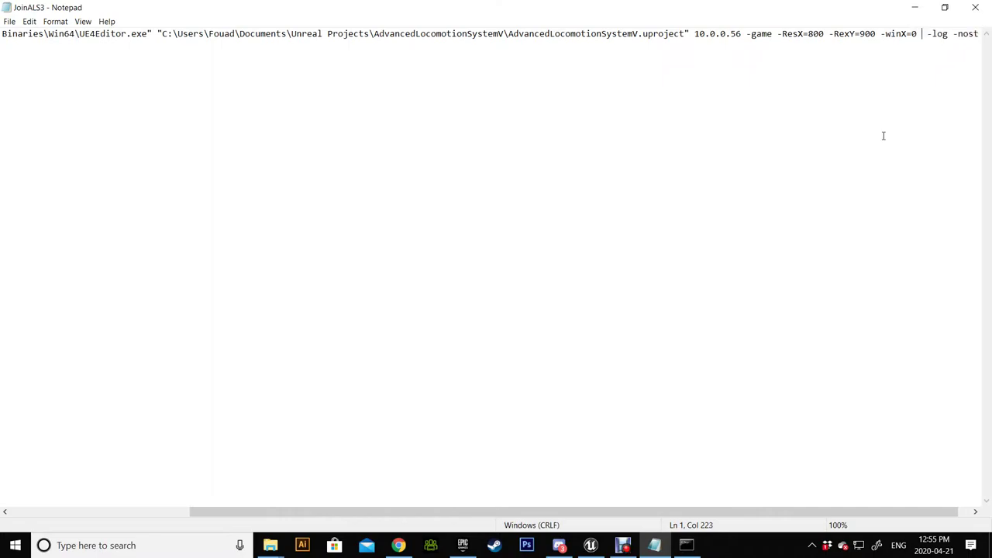
text(WinY=20)
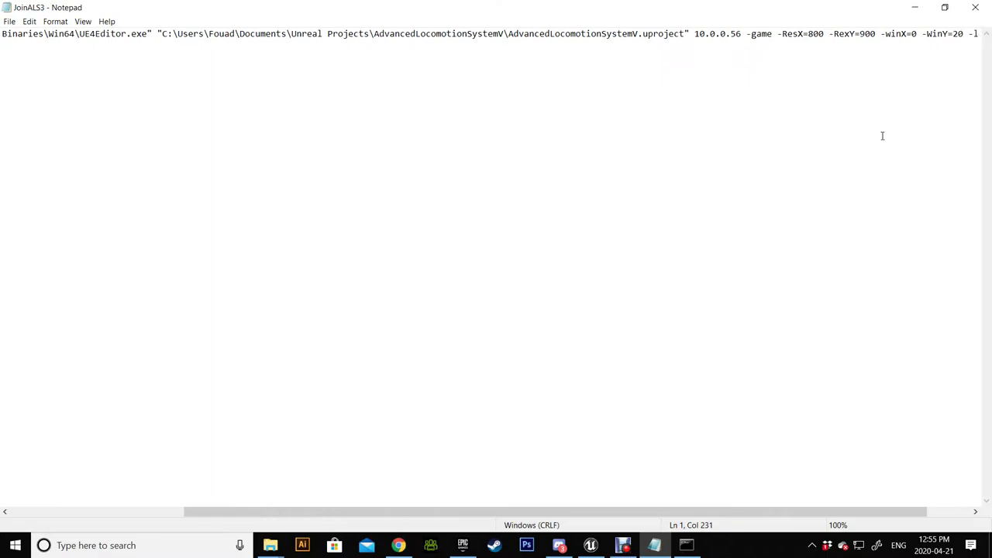
- Save a copy of the client launch command as JoinALS3.bat in the desktop's New folder
drag(615, 502, 728, 509)
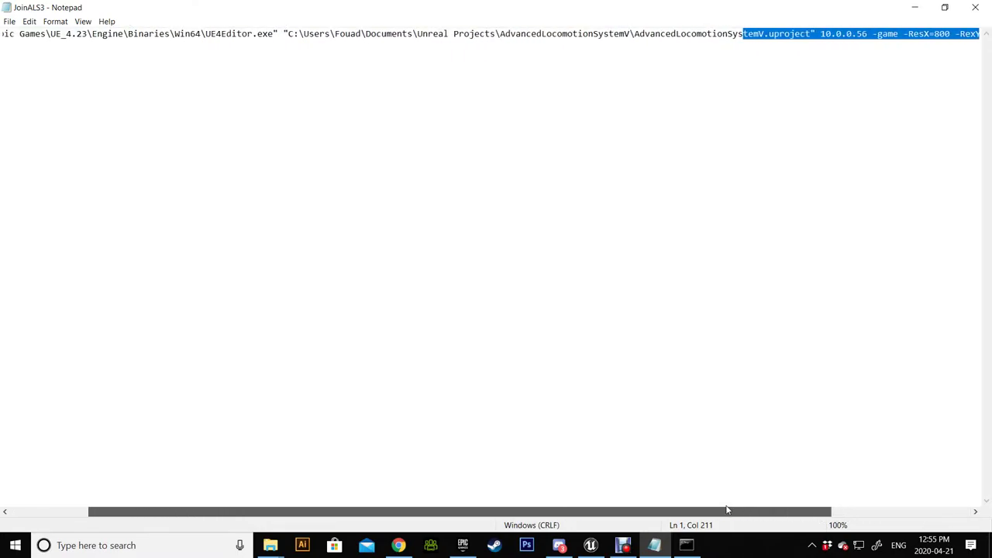
click(9, 21)
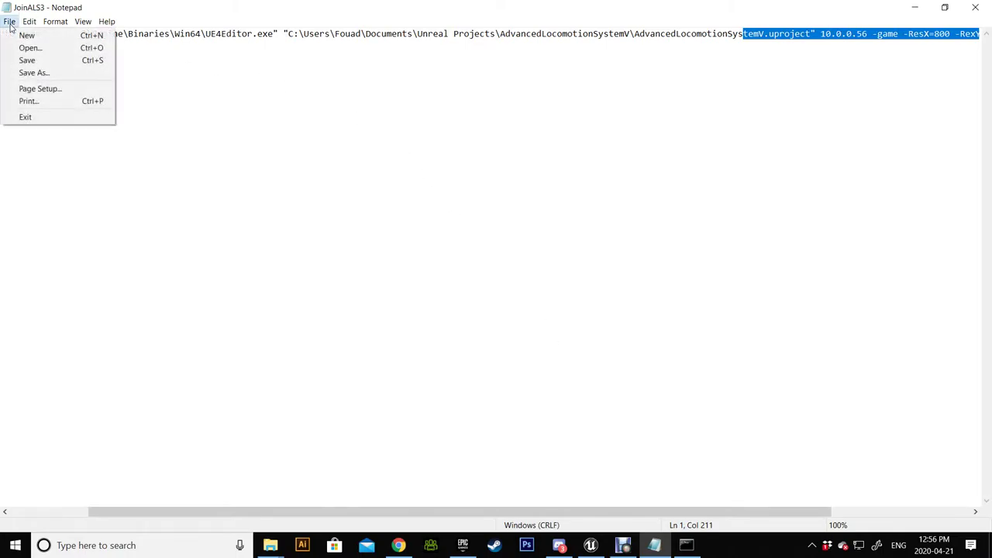
click(56, 75)
click(132, 81)
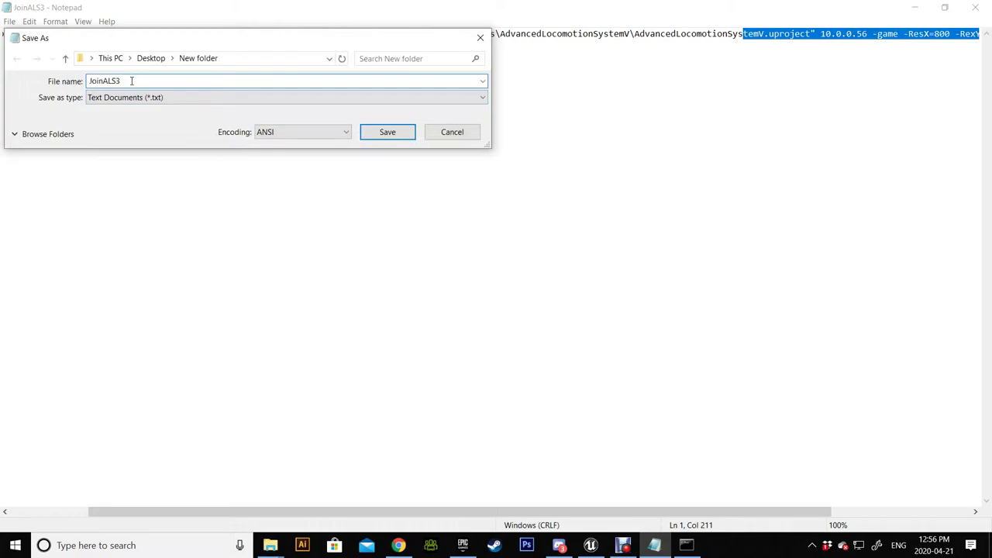
text(.bat)
click(393, 133)
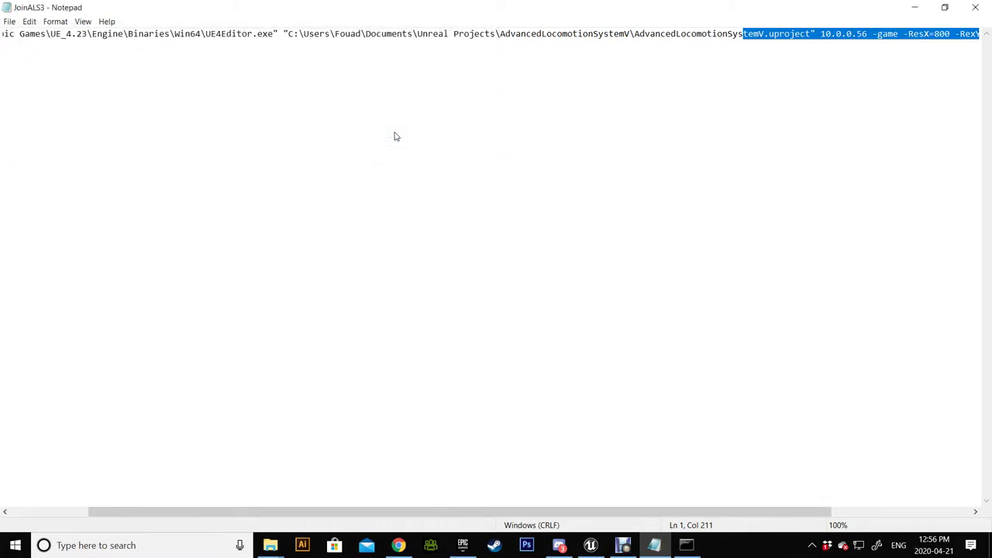
- Close the JoinALS3 text file and Command Prompt, and check the HostALS3 and JoinALS3 batch files in the New folder
click(975, 7)
click(607, 59)
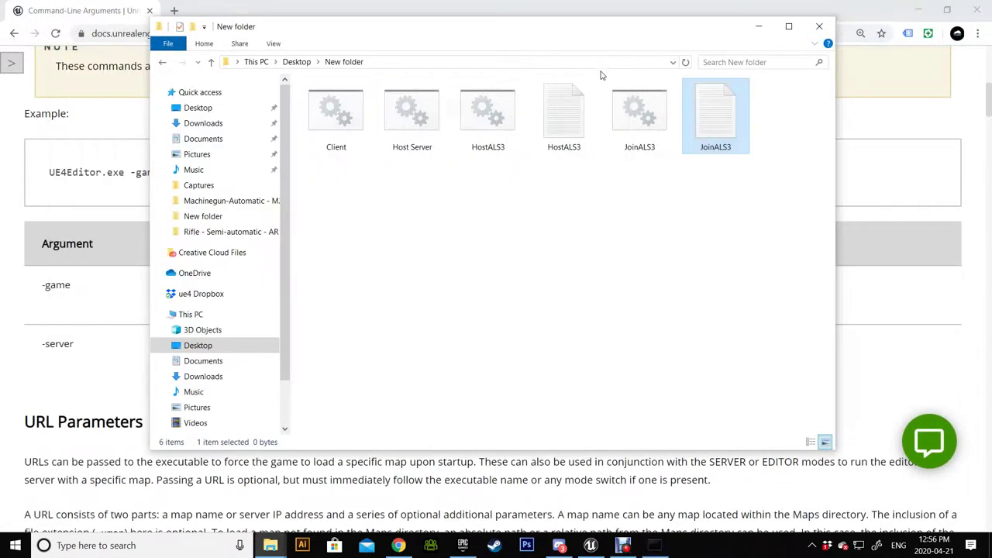
click(618, 193)
click(483, 130)
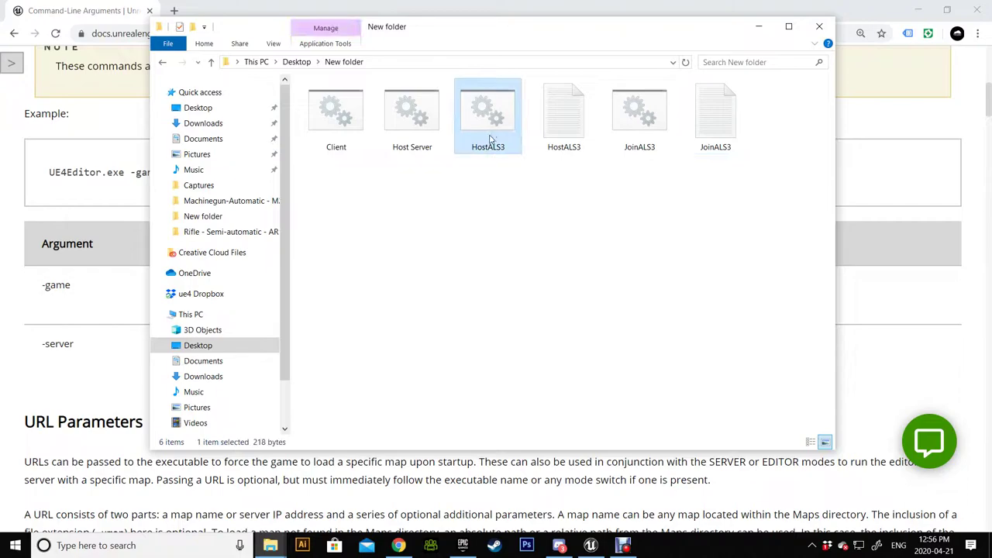
click(647, 138)
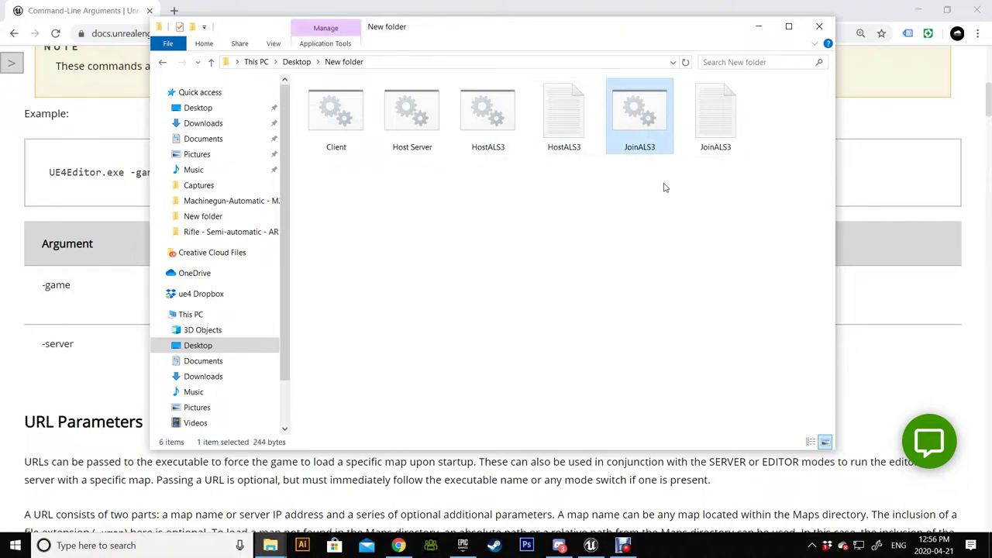
- Switch to the Unreal Editor and inspect the two player start actors on the yellow floor of ALSV3_DemoLevel_SP
click(591, 545)
right_drag(562, 477, 548, 454)
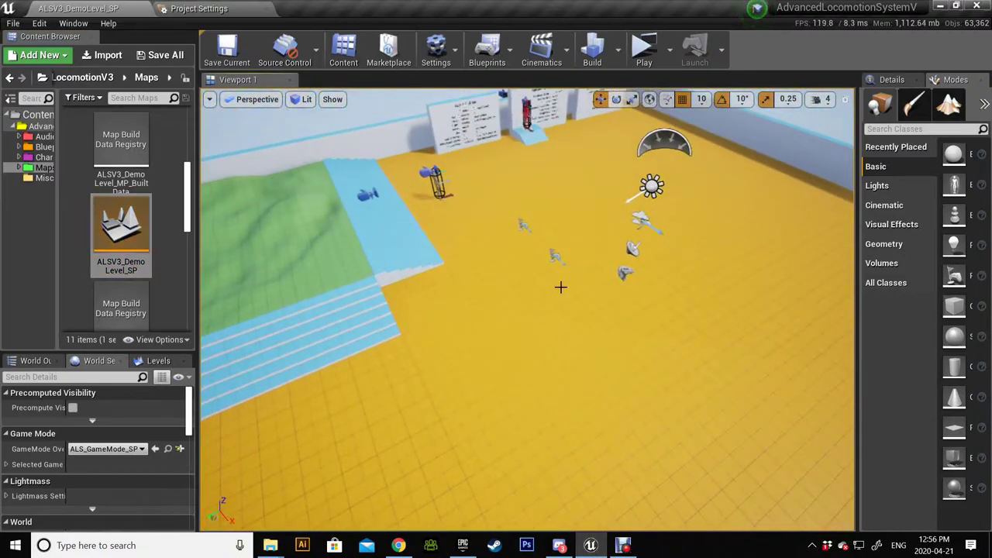
scroll(509, 190, up, 4)
click(518, 181)
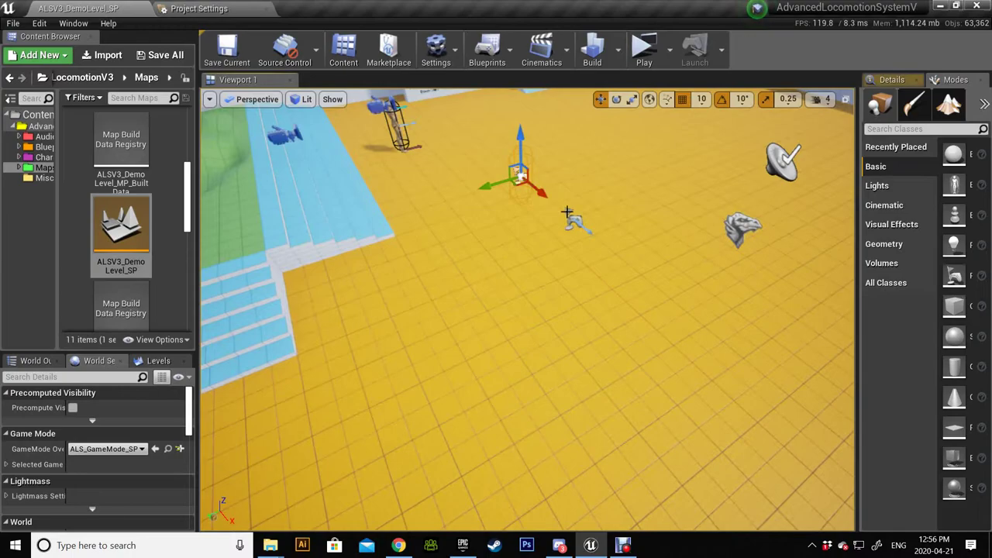
click(573, 219)
click(519, 179)
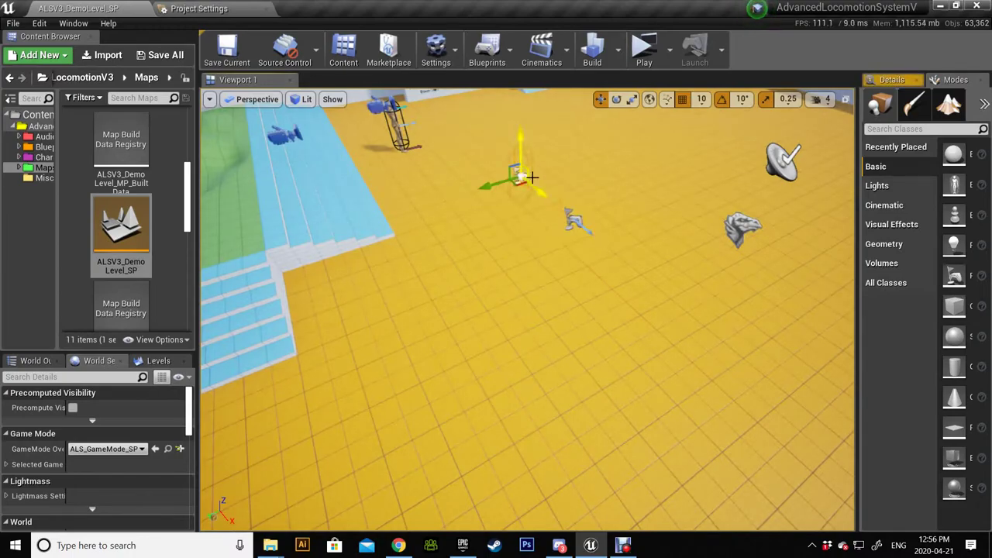
- Examine the other player start actor on the level's yellow floor from farther away
click(572, 220)
scroll(496, 308, down, 4)
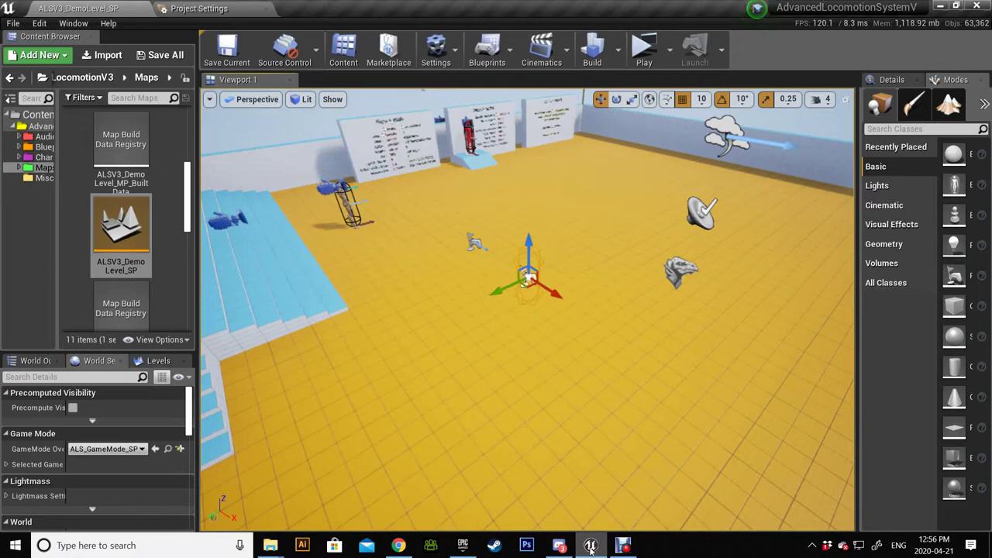
- Launch the server with the HostALS3 batch file in the desktop's New folder, and join it with the JoinALS3 batch file
mouse_move(270, 546)
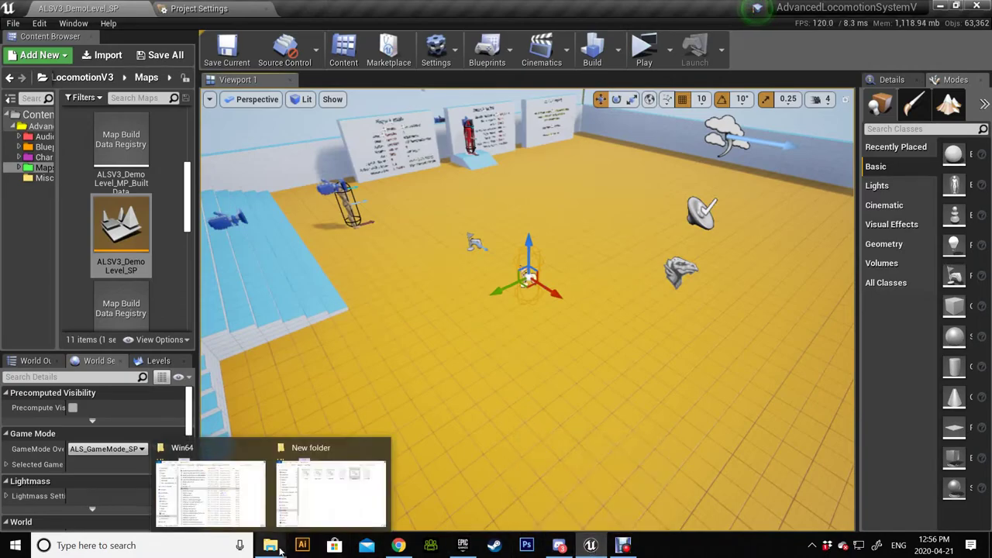
click(318, 492)
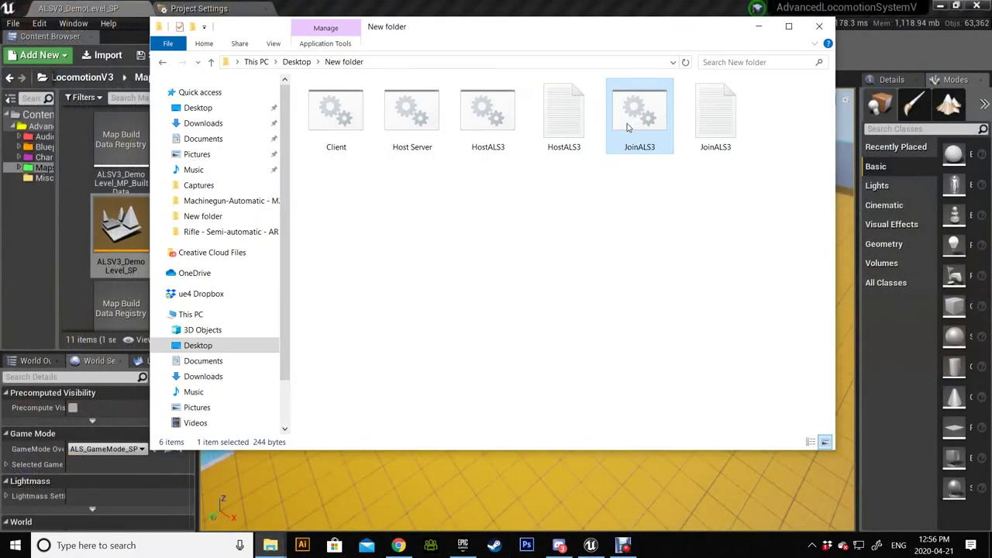
double_click(489, 116)
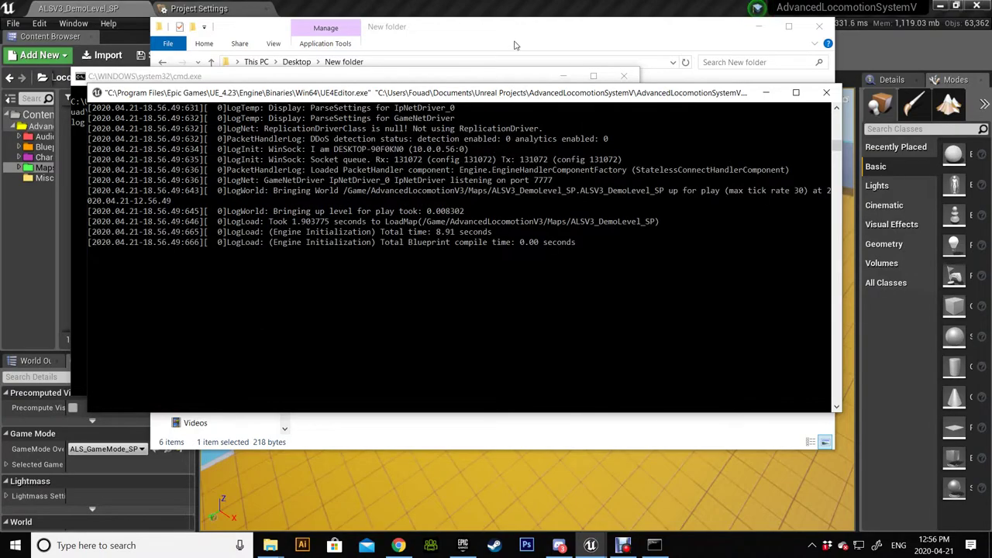
click(565, 28)
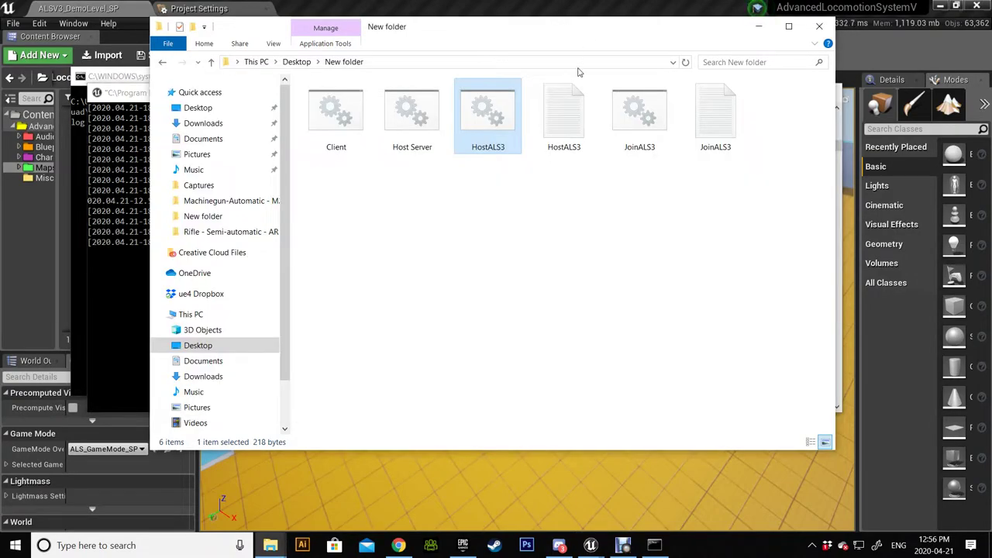
double_click(632, 124)
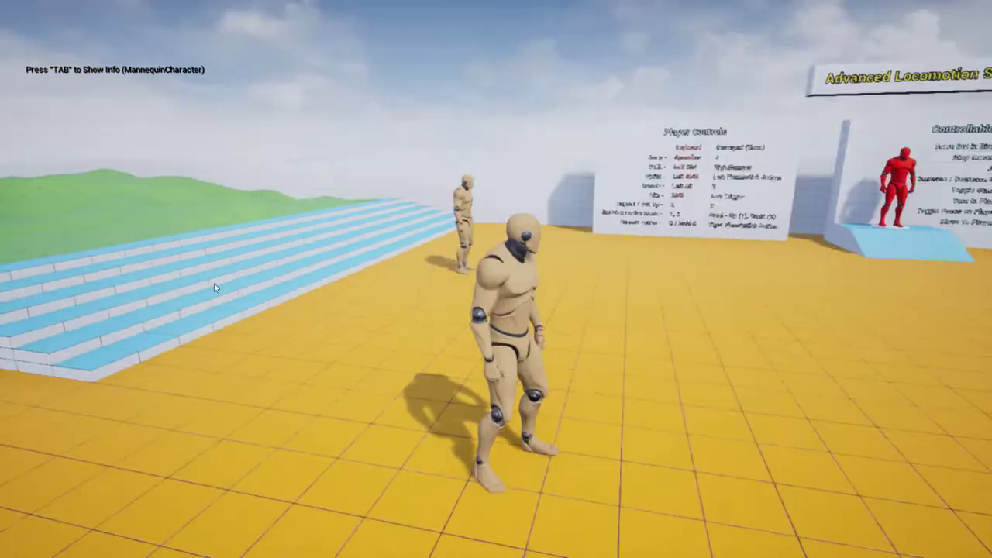
- Run the mannequin character around the demo level in all directions to test movement in the joined client session
key(w)
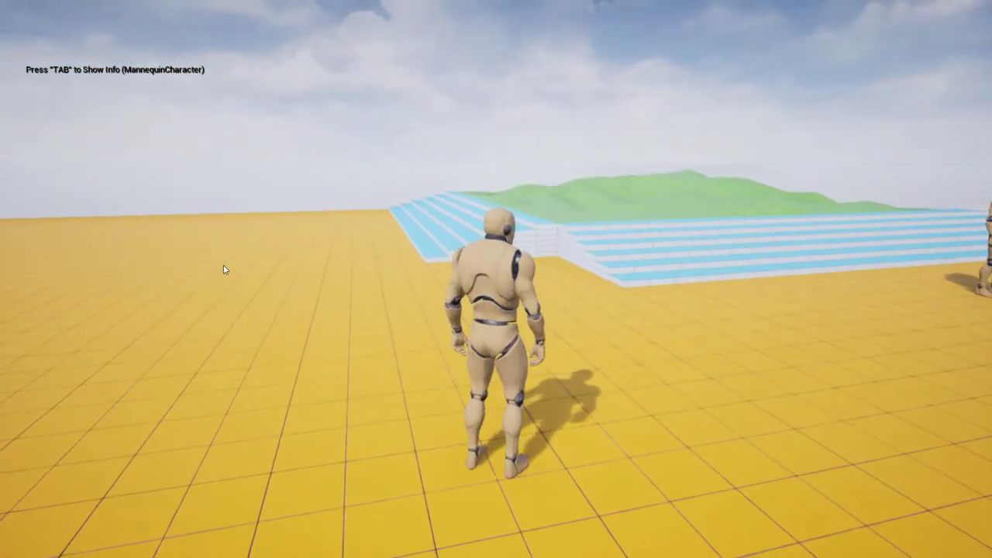
key(s)
key(a)
key(w)
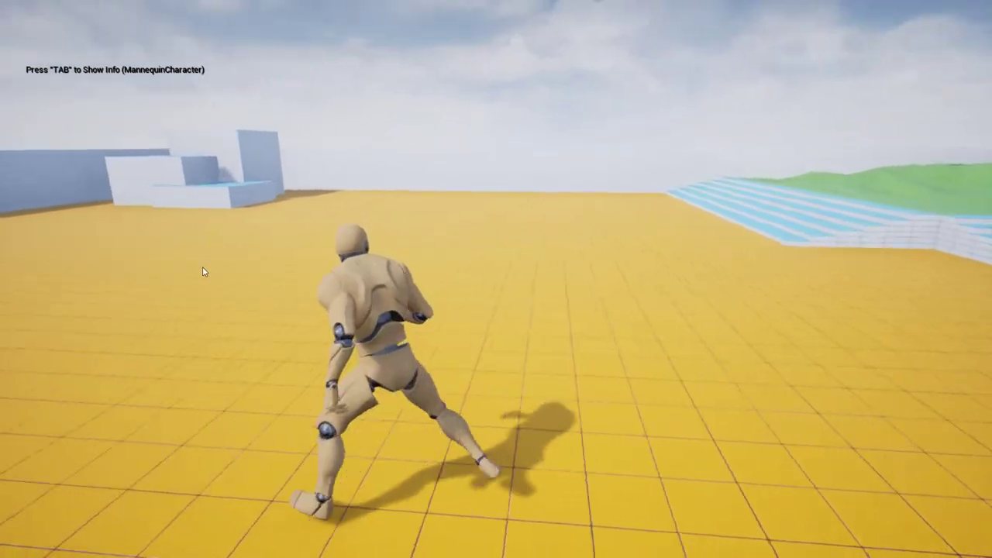
key(w)
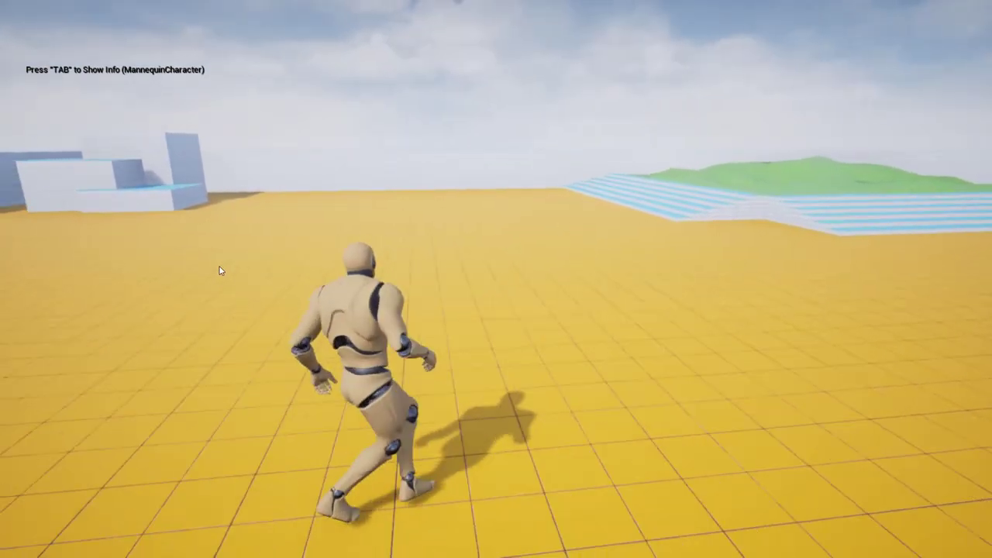
key(d)
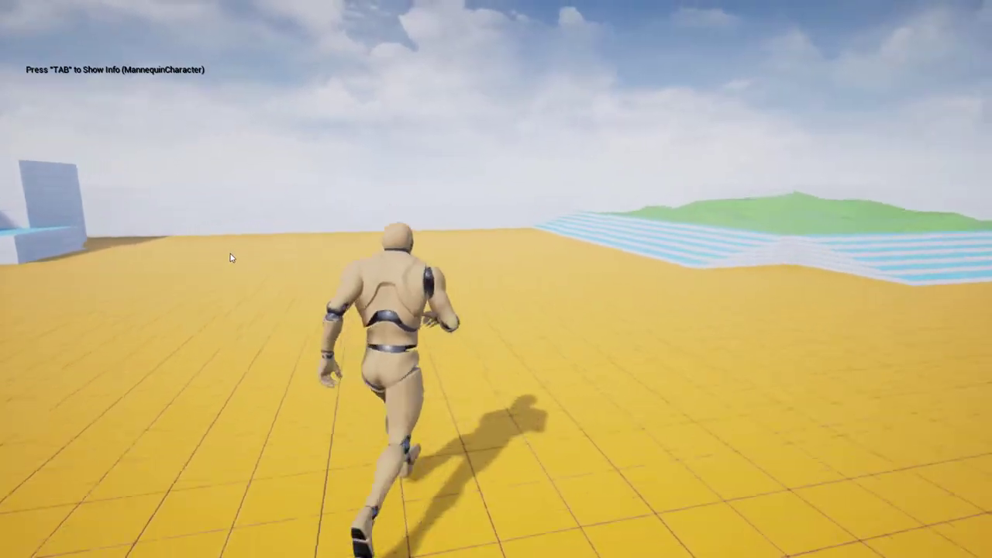
key(a)
key(d)
key(a)
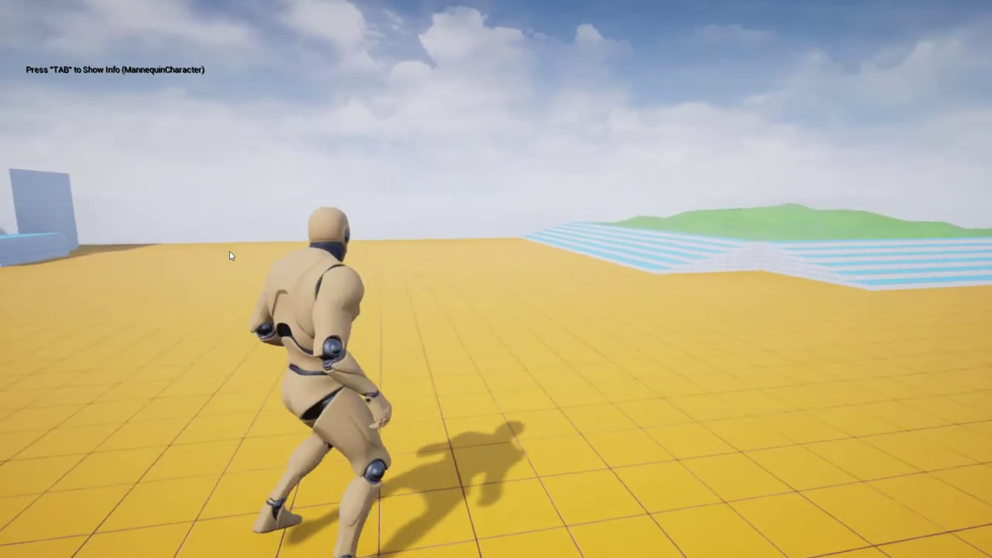
key(d)
key(a)
key(d)
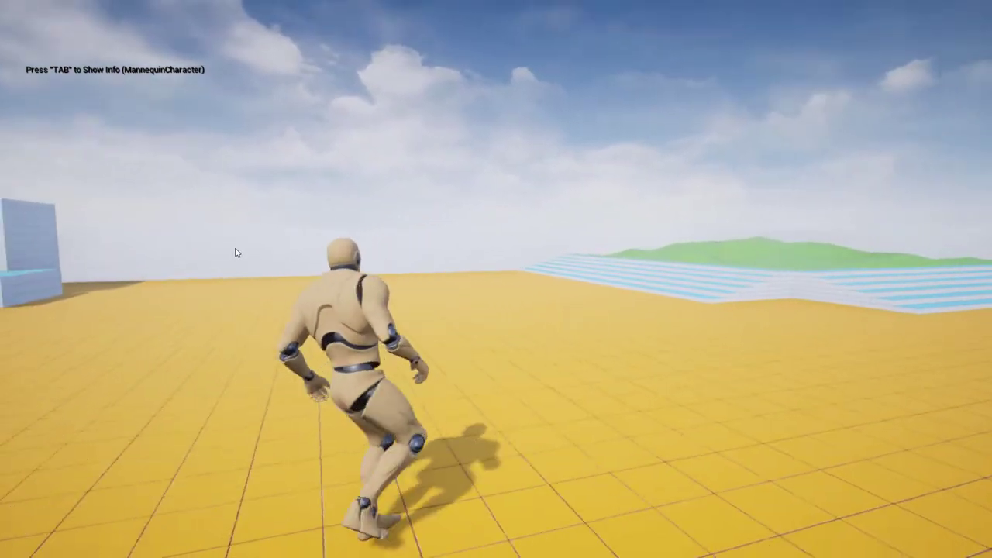
key(a)
key(d)
key(a)
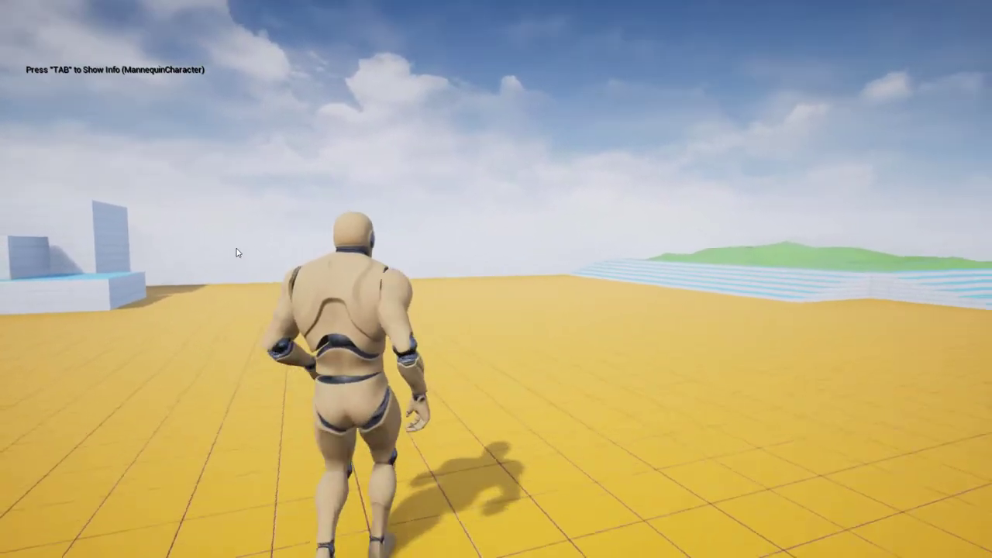
key(d)
key(w)
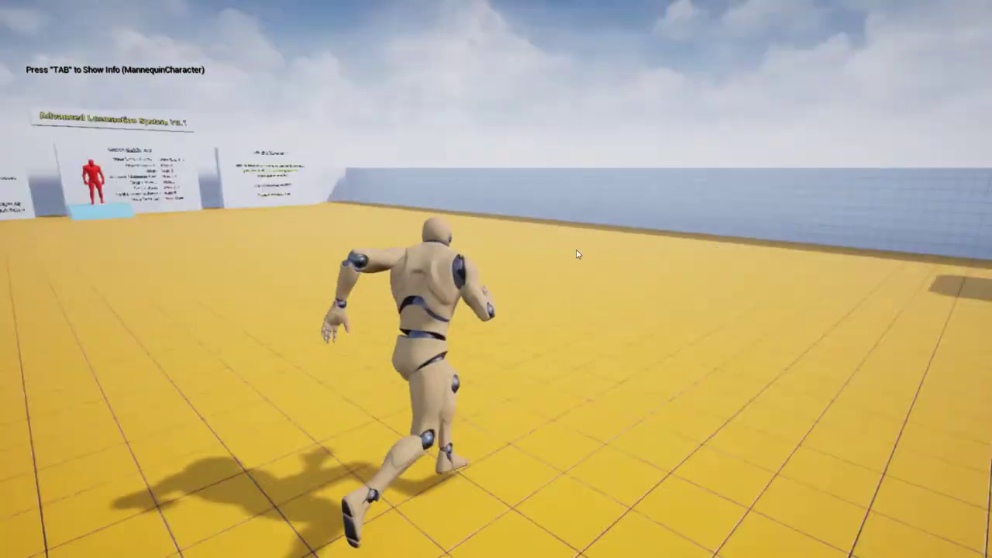
key(w)
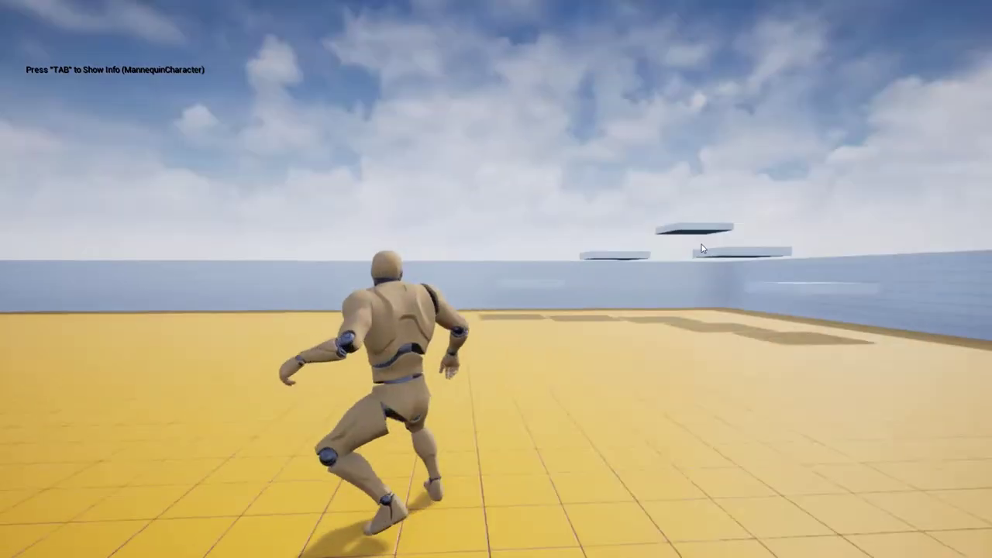
key(w)
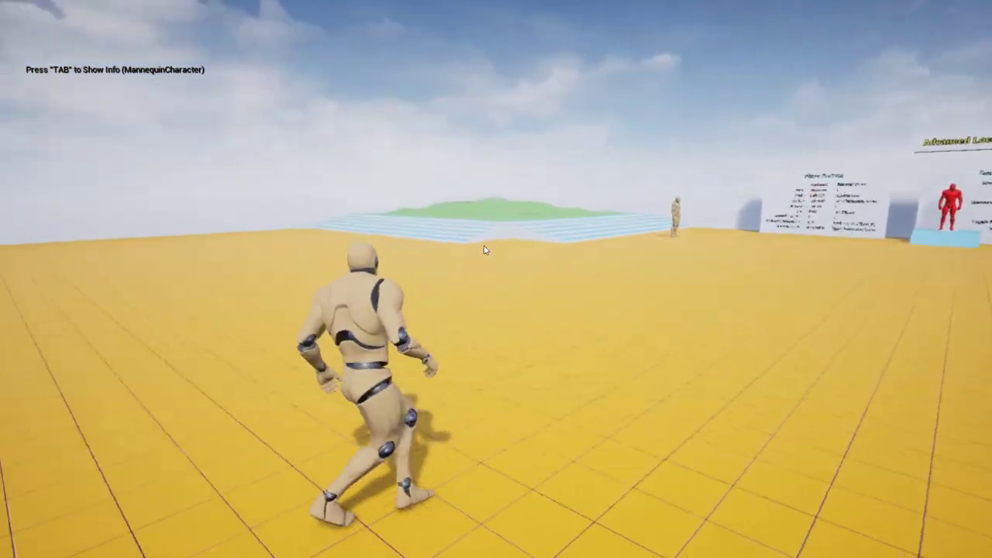
key(w)
- Leave the full-screen game view and close both Command Prompt windows of the server and client
key(super)
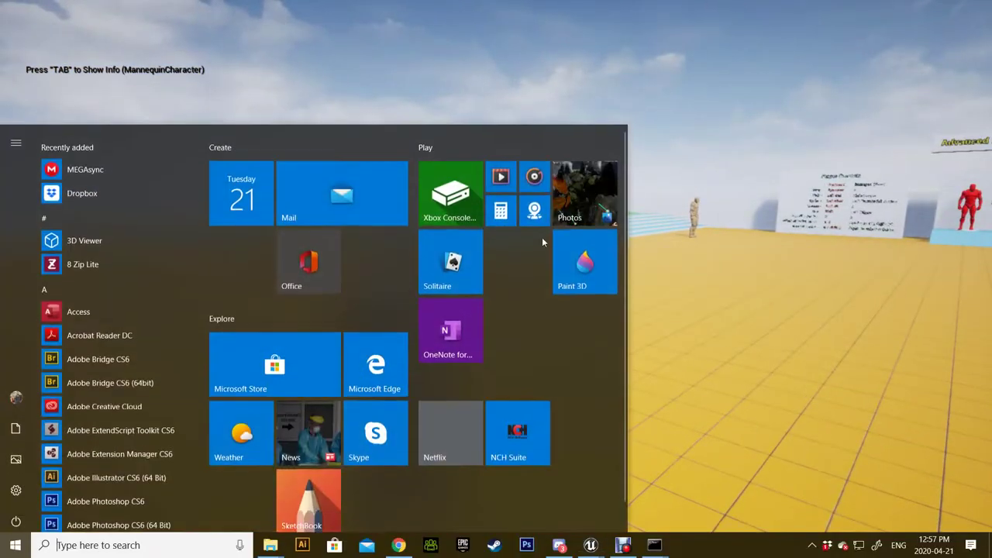
mouse_move(655, 545)
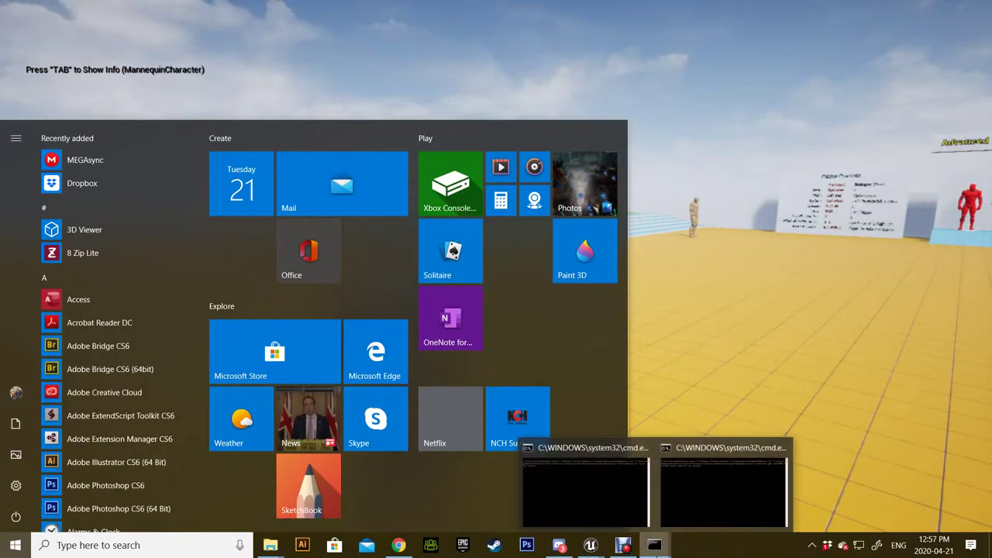
click(783, 449)
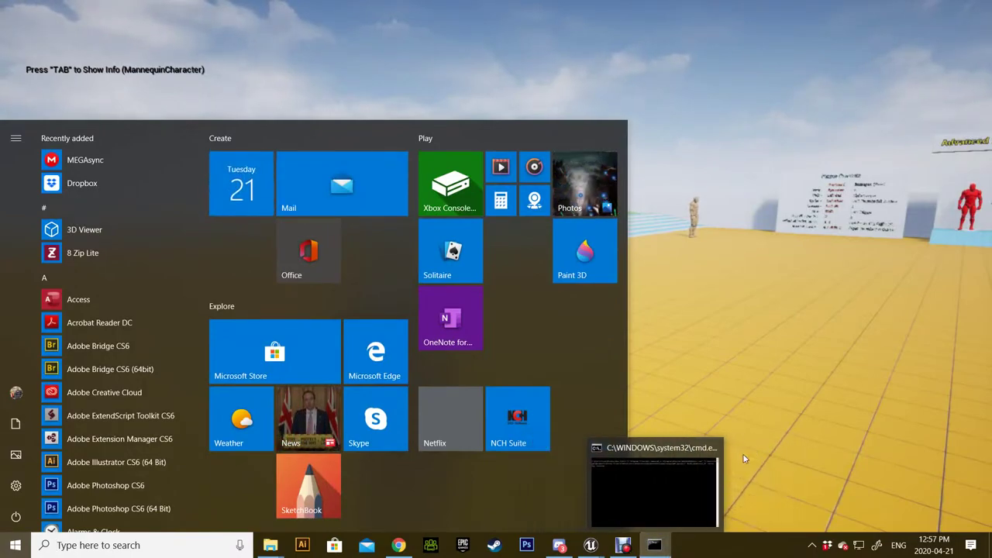
click(714, 448)
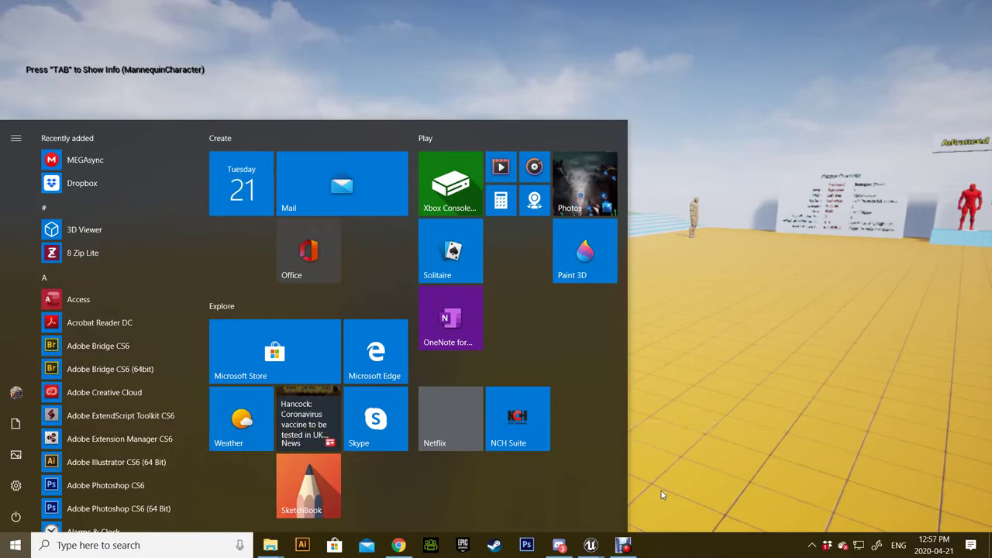
- Open the JoinALS3 batch file from the desktop's New folder for editing in Notepad
mouse_move(271, 547)
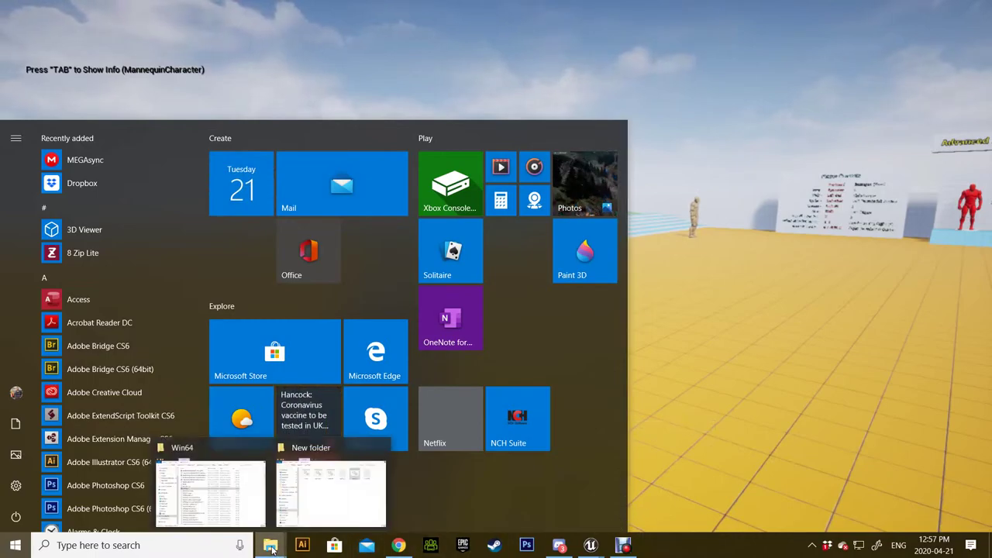
click(302, 504)
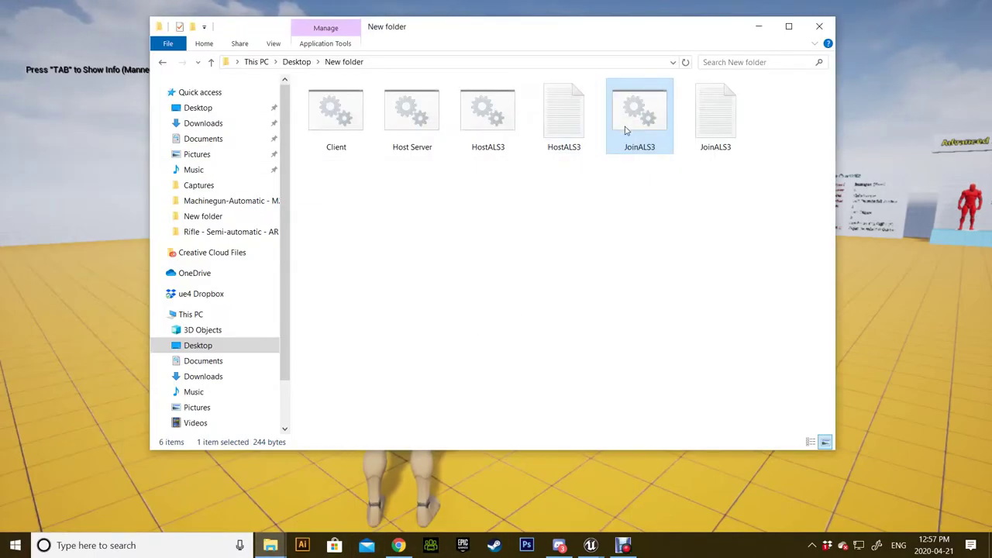
right_click(637, 135)
click(663, 156)
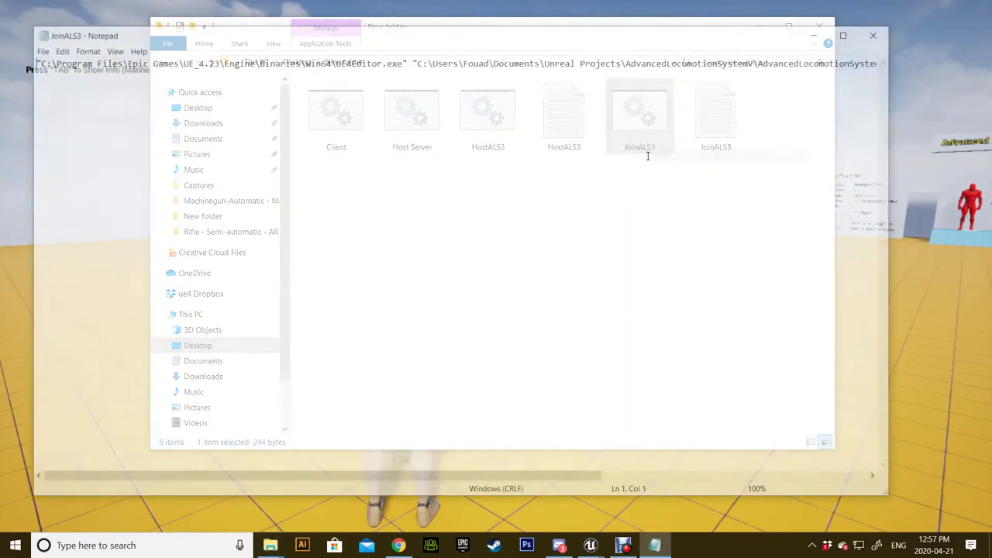
- Switch to Chrome, search the Command-Line Arguments page for "windowed", and select the WINDOWED argument
click(399, 546)
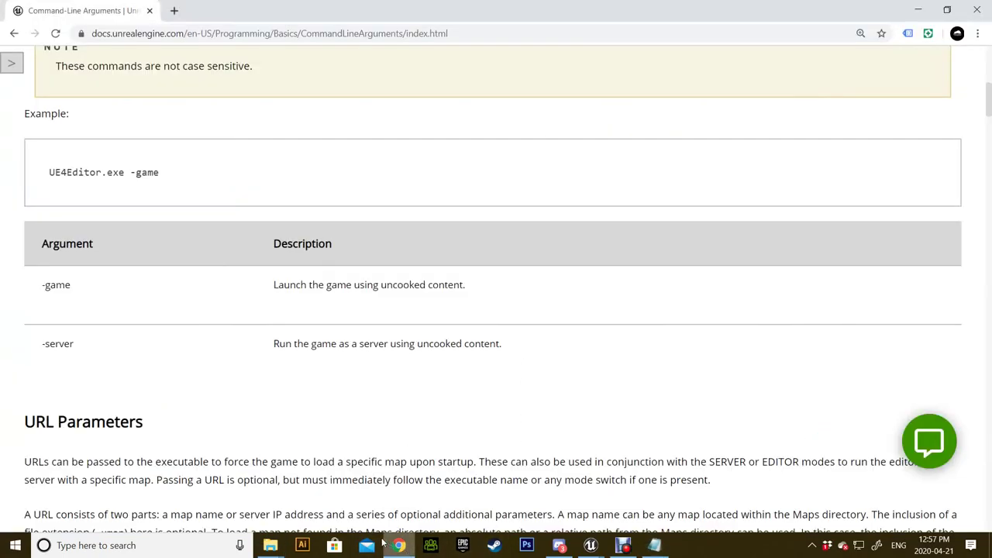
scroll(229, 306, down, 1)
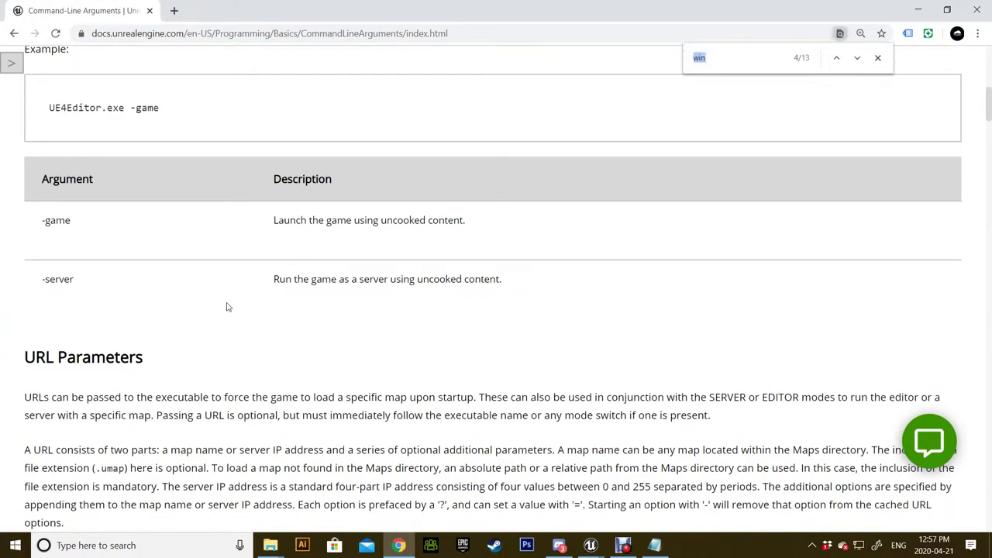
text(wind)
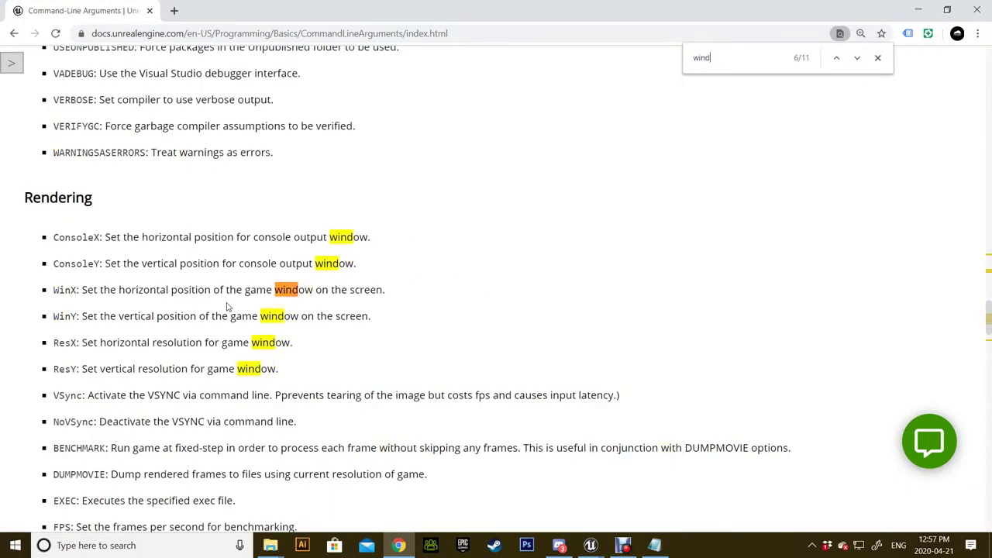
text(owed)
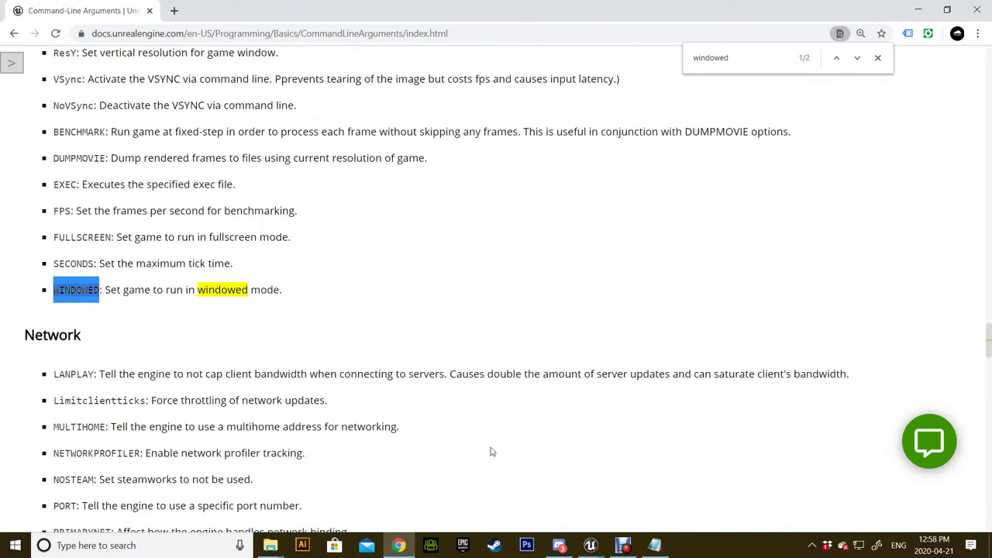
- Return to Notepad, add -WINDOWED between -game and -ResX=800 in the JoinALS3 command, then save and close the file
click(656, 545)
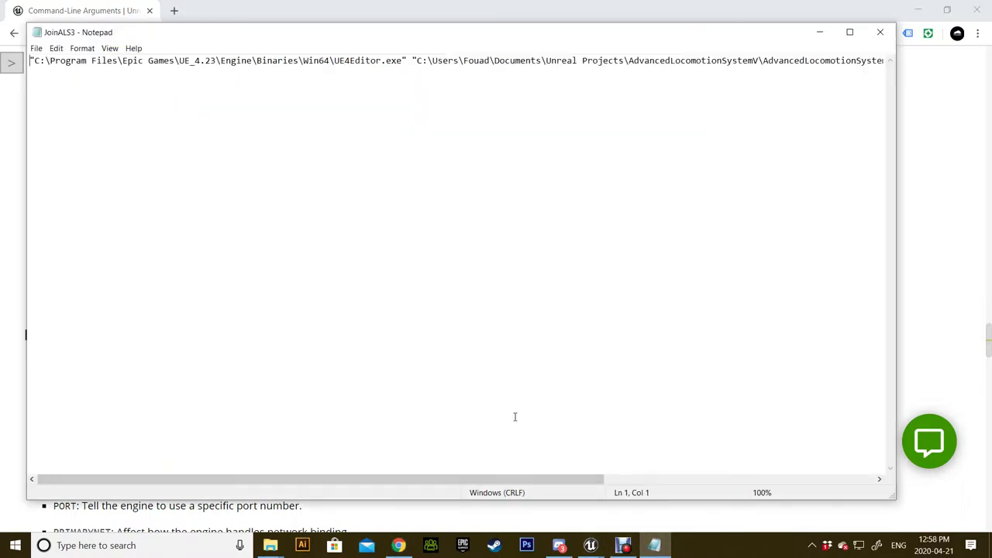
drag(488, 481, 773, 460)
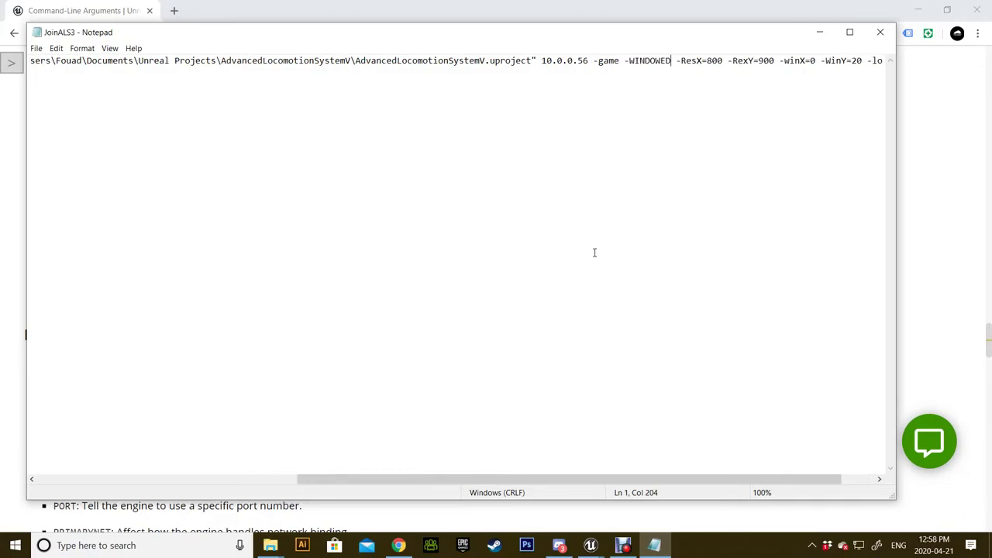
click(36, 48)
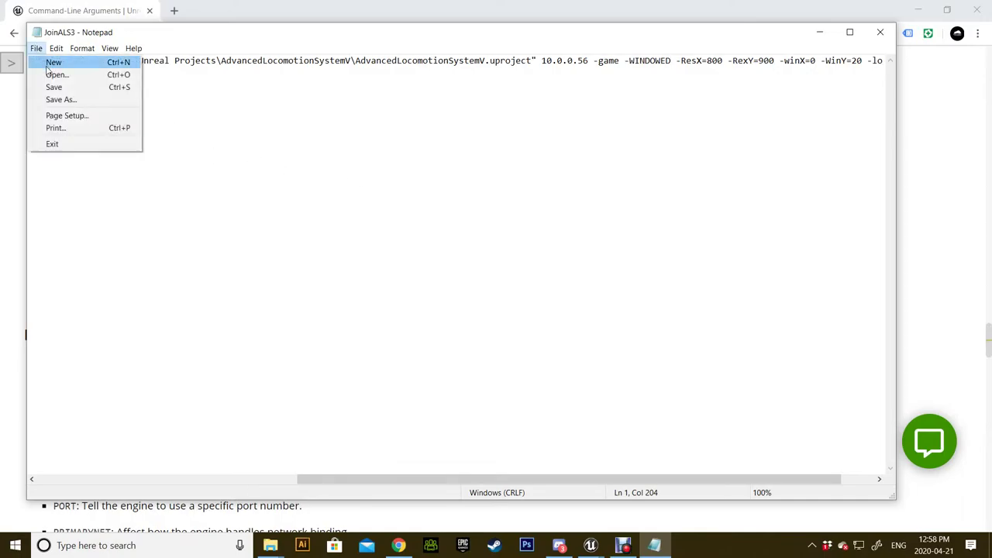
click(54, 88)
click(880, 31)
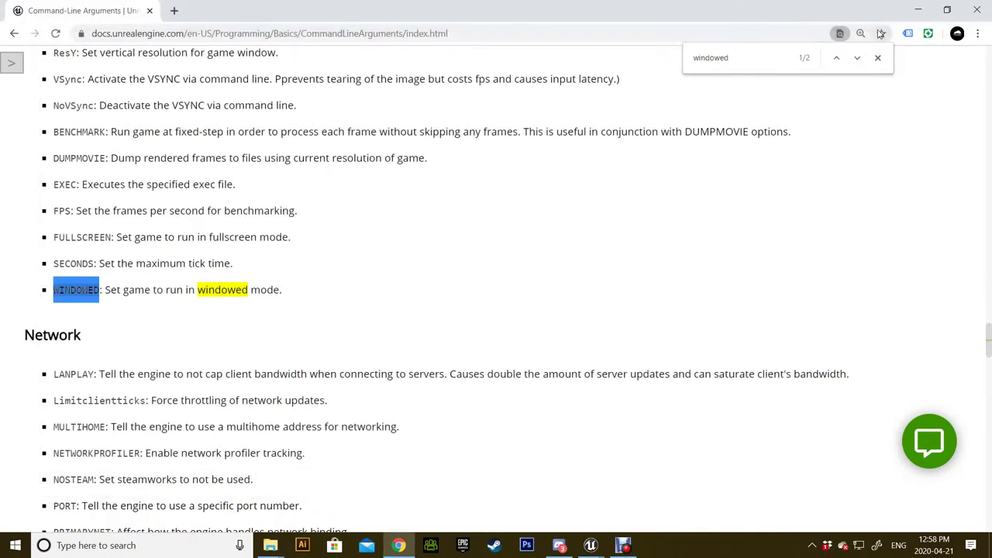
- Switch to the desktop's New folder and run the HostALS3 batch file to start the server
mouse_move(276, 547)
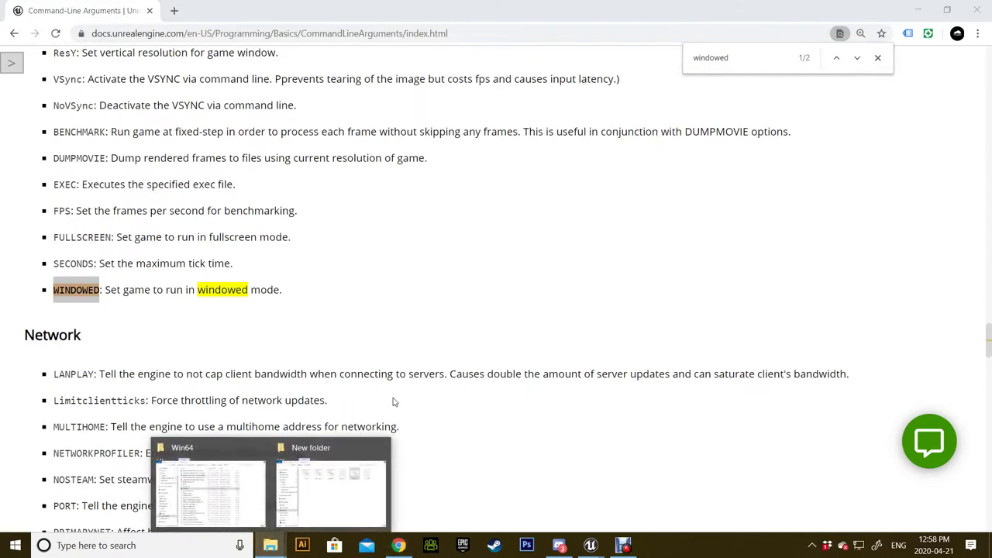
click(321, 494)
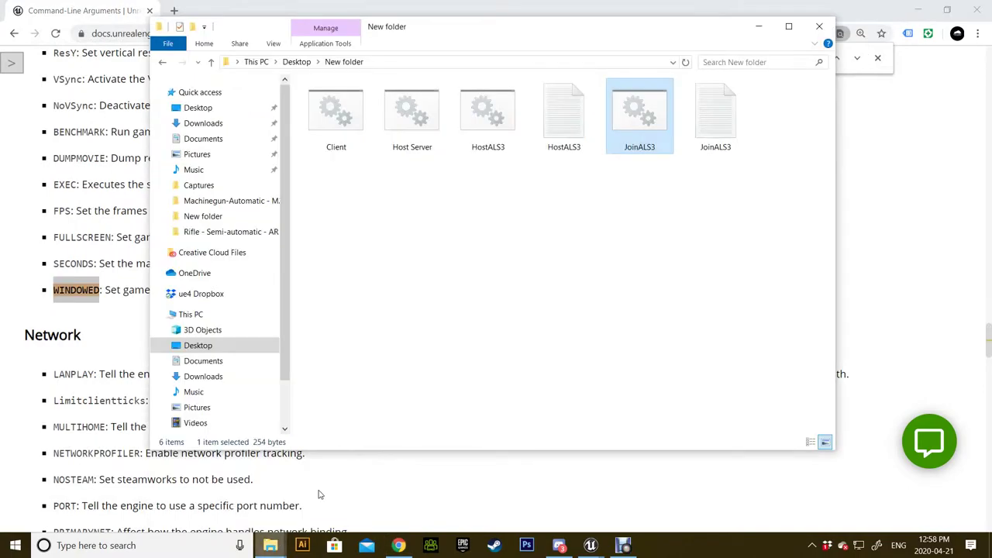
double_click(489, 120)
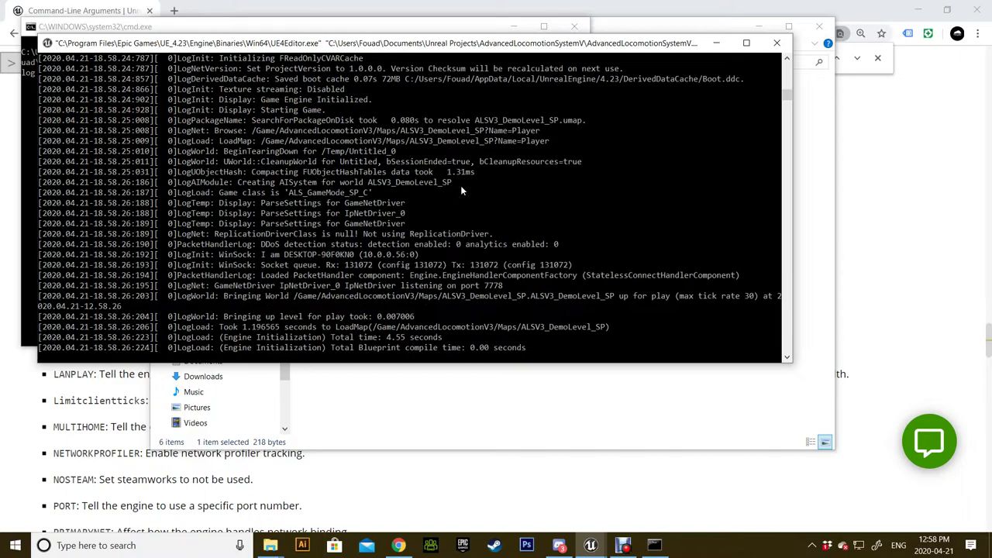
- Run the JoinALS3 batch file twice from the New folder to launch two windowed game clients
click(829, 179)
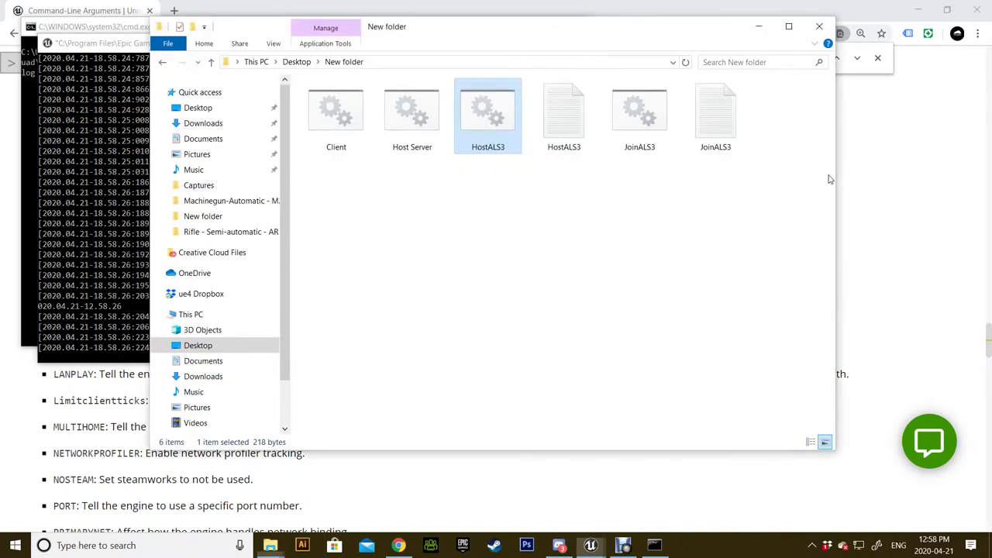
double_click(647, 126)
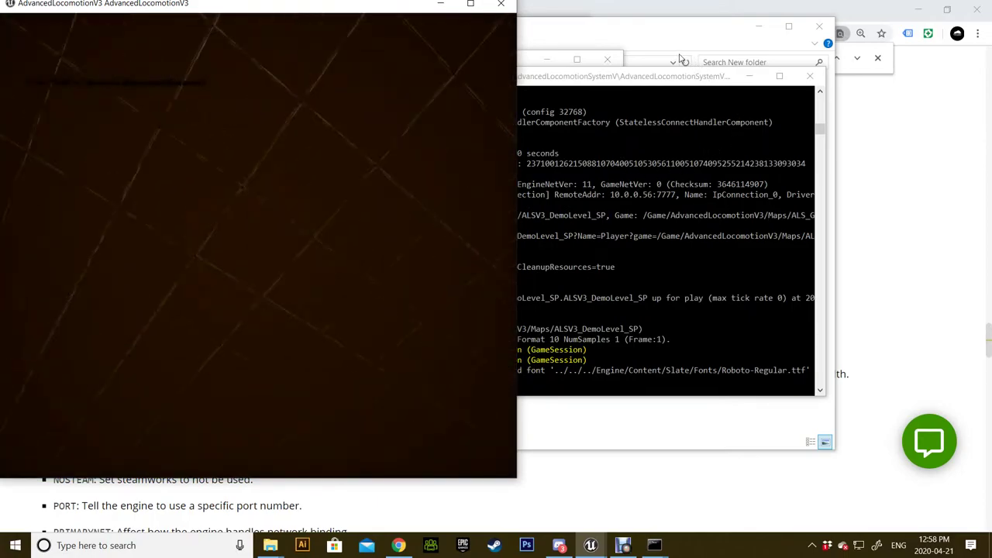
click(673, 42)
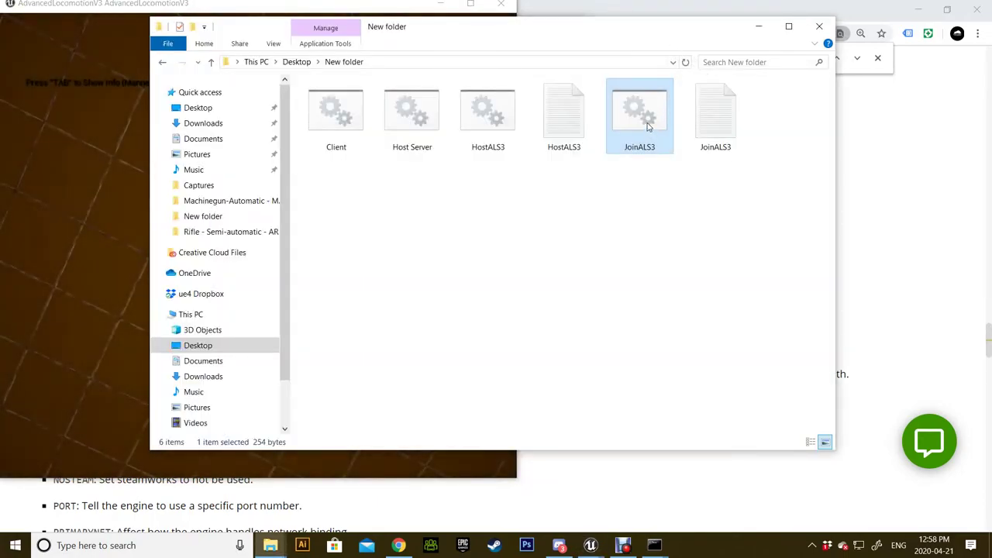
double_click(648, 127)
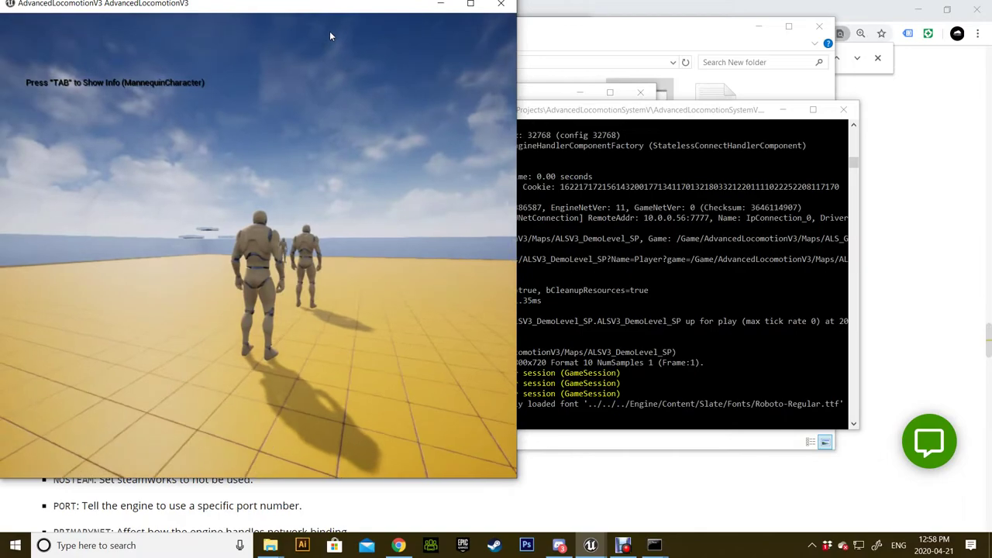
- Arrange the two AdvancedLocomotionV3 client windows side by side and make the first client active
key(super)
drag(295, 5, 769, 15)
click(199, 6)
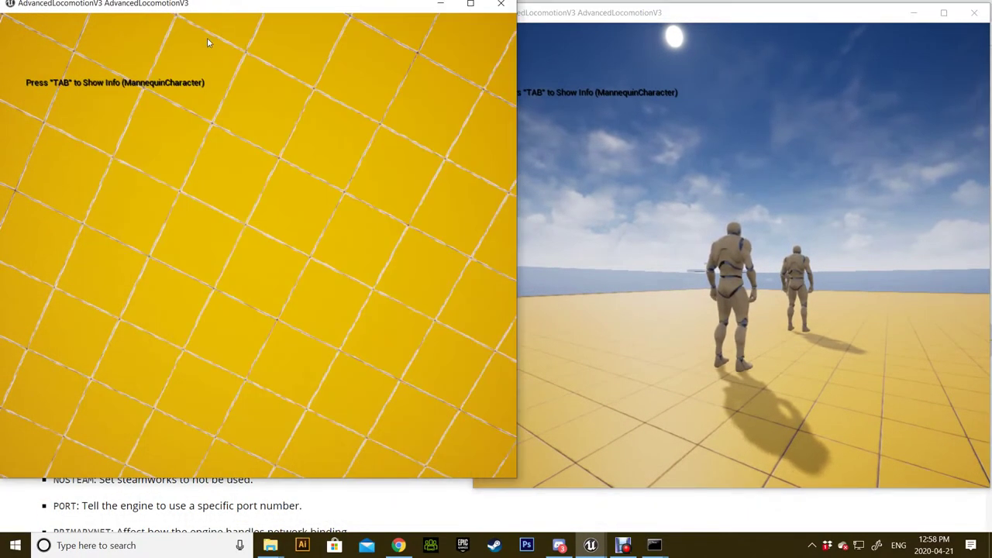
click(321, 17)
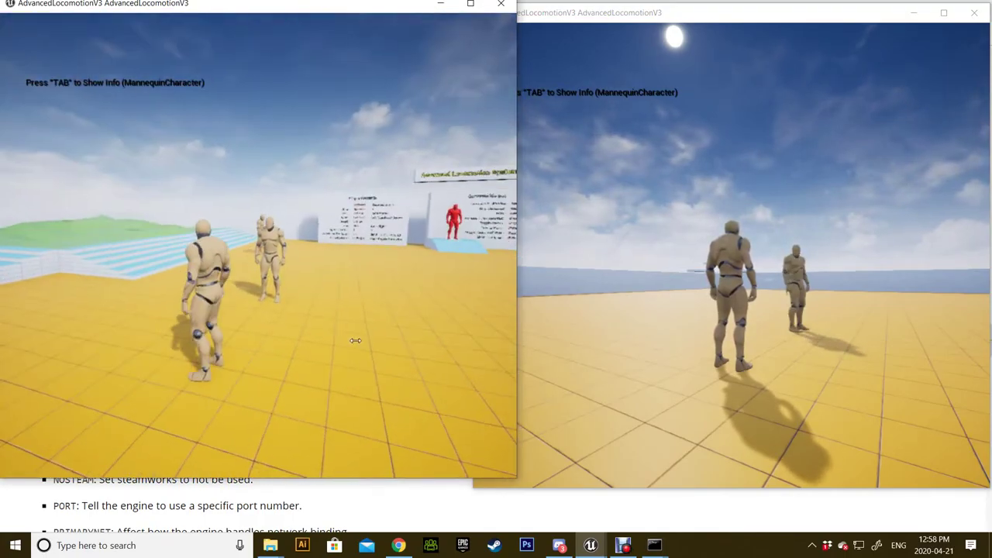
- Walk and run the first client's character around the demo level to check its movement in the second client
key(d)
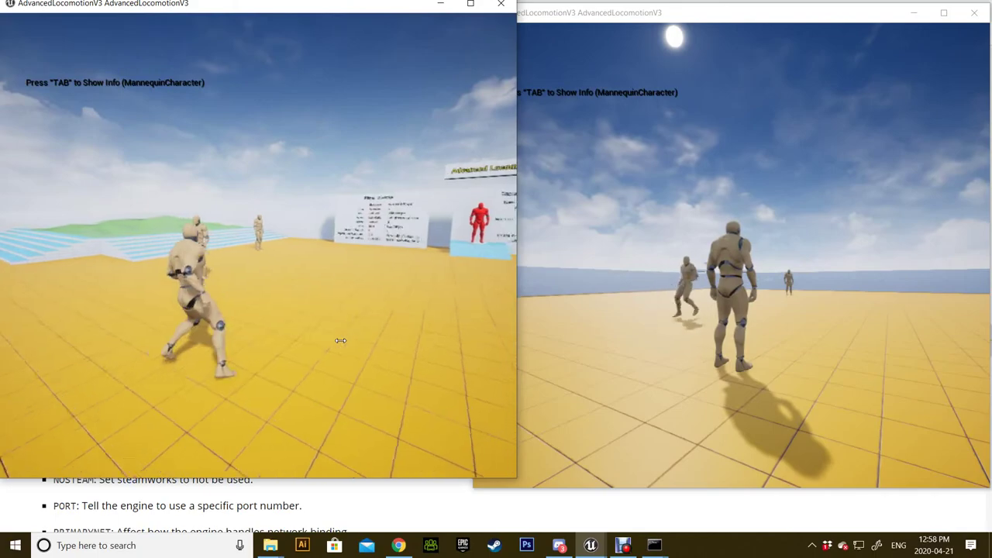
key(d)
key(w)
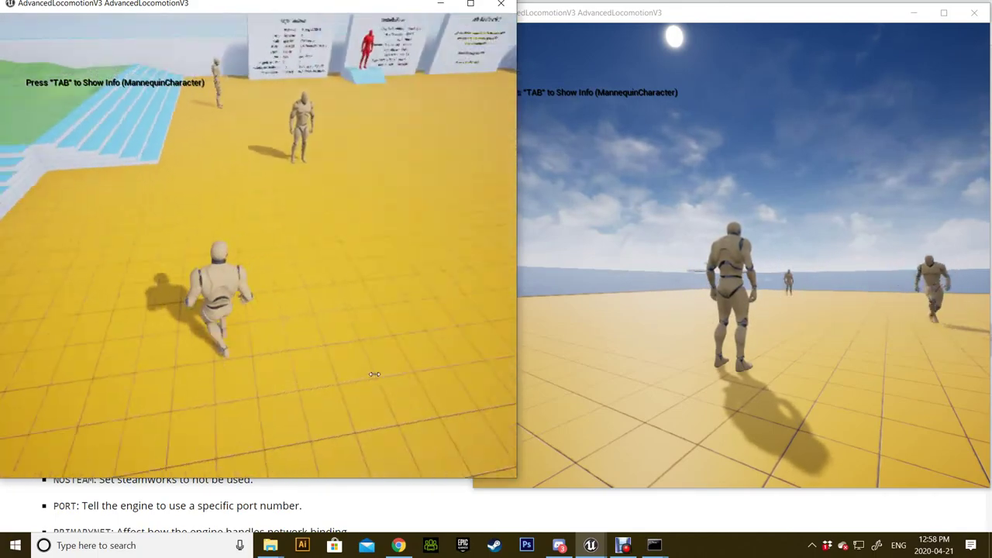
key(d)
key(a)
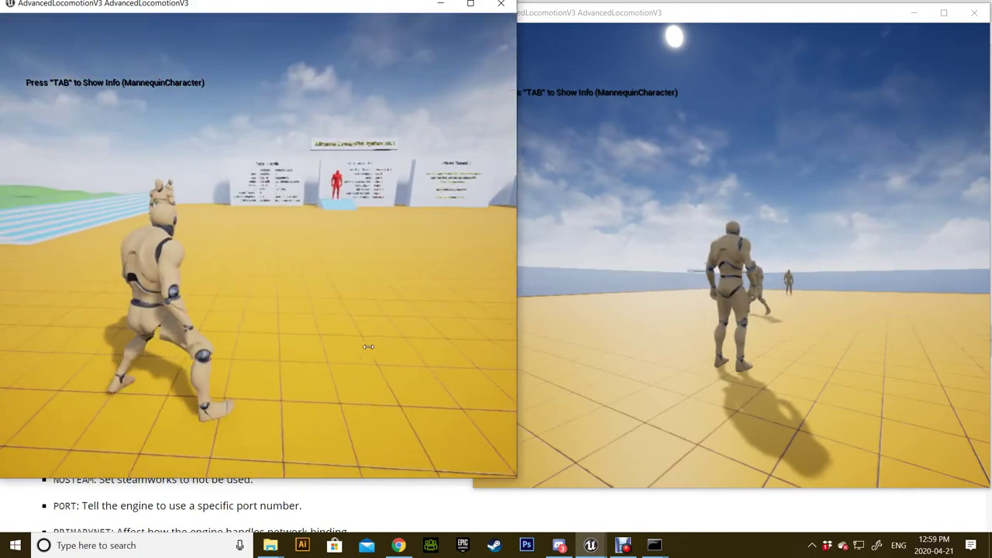
key(d)
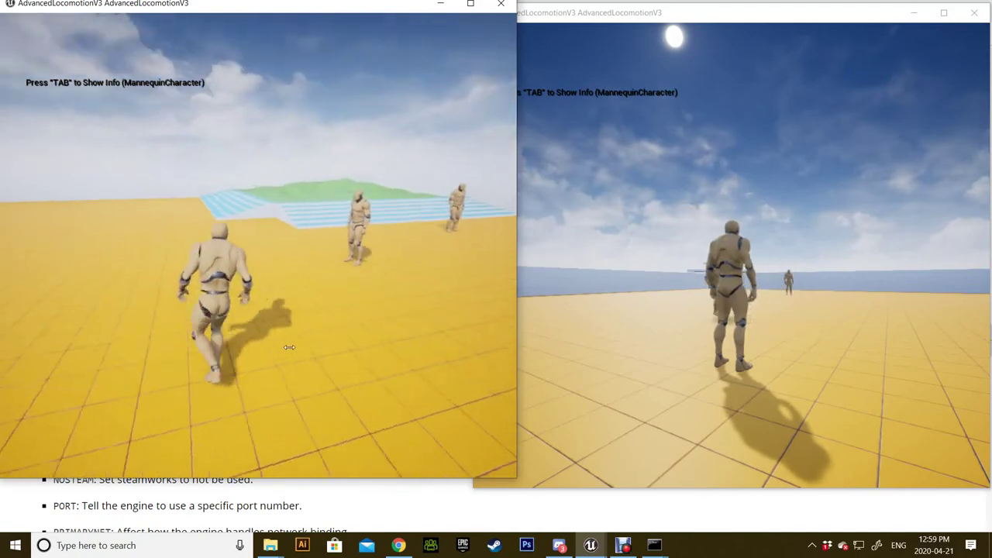
key(d)
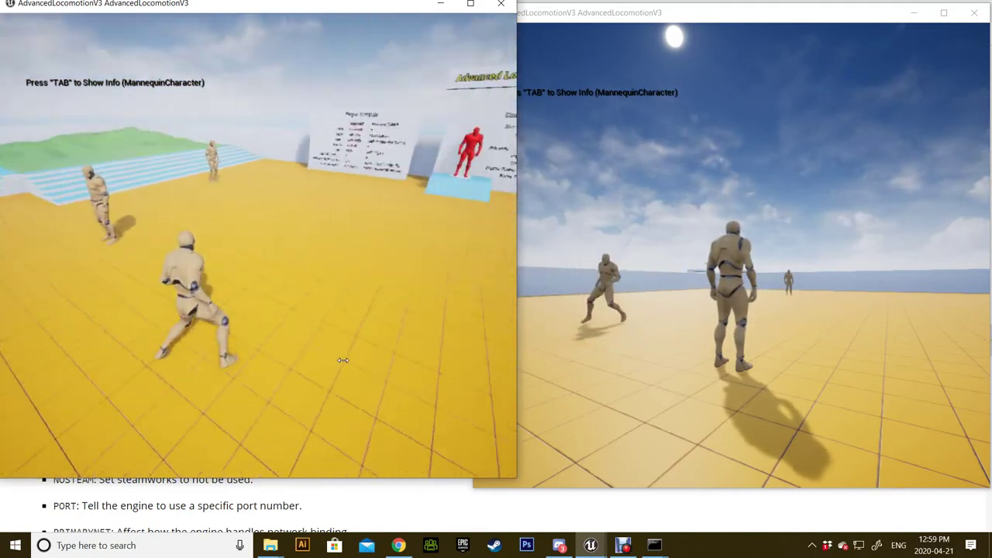
key(a)
key(w)
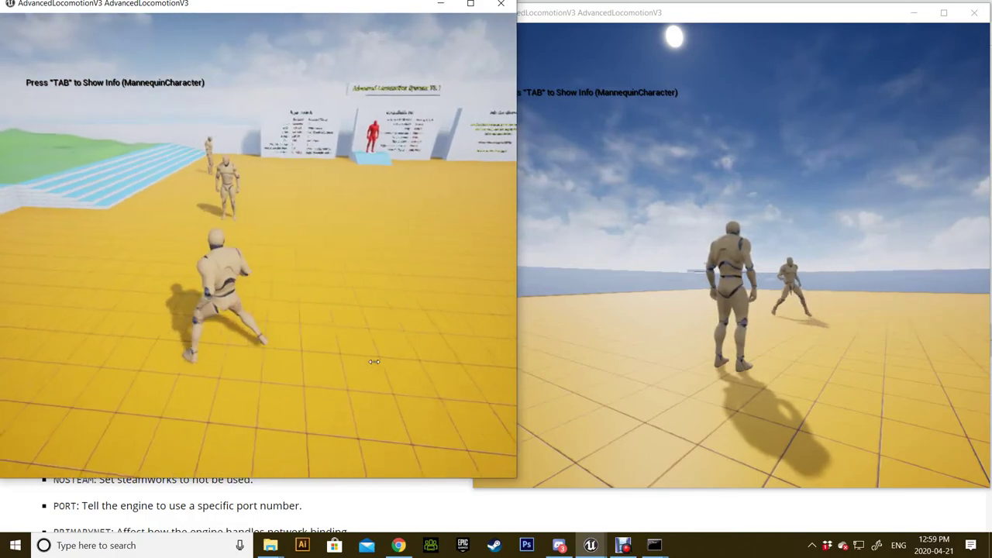
key(w)
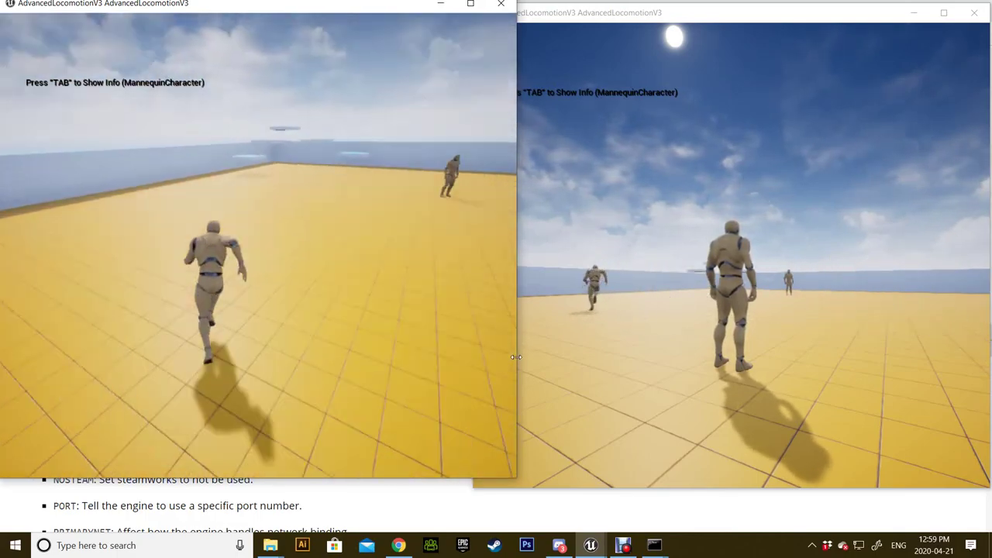
key(w)
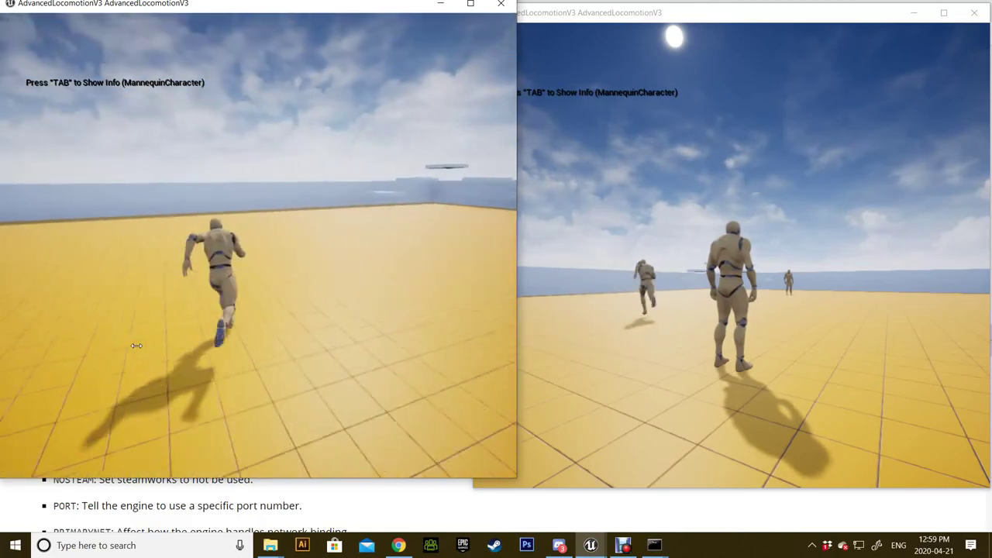
key(w)
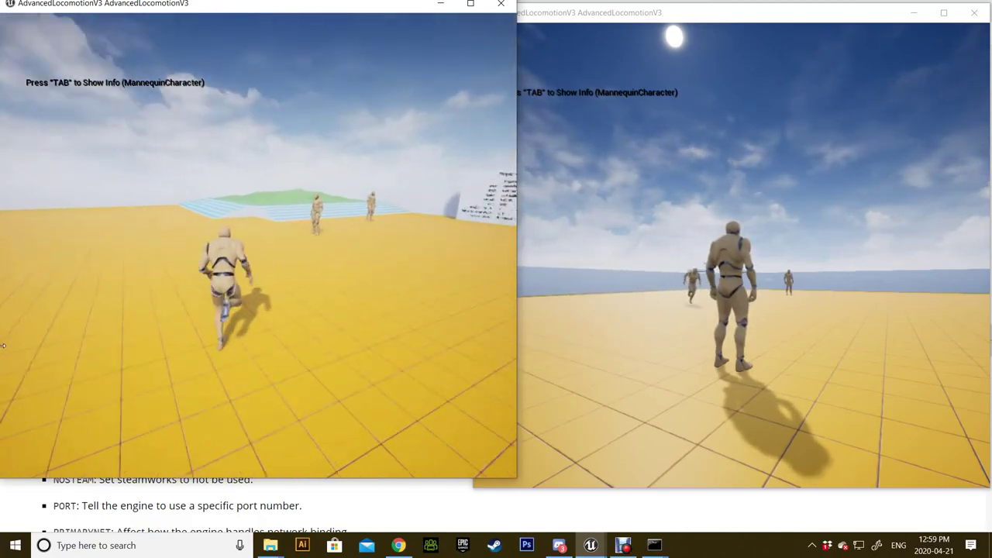
key(w)
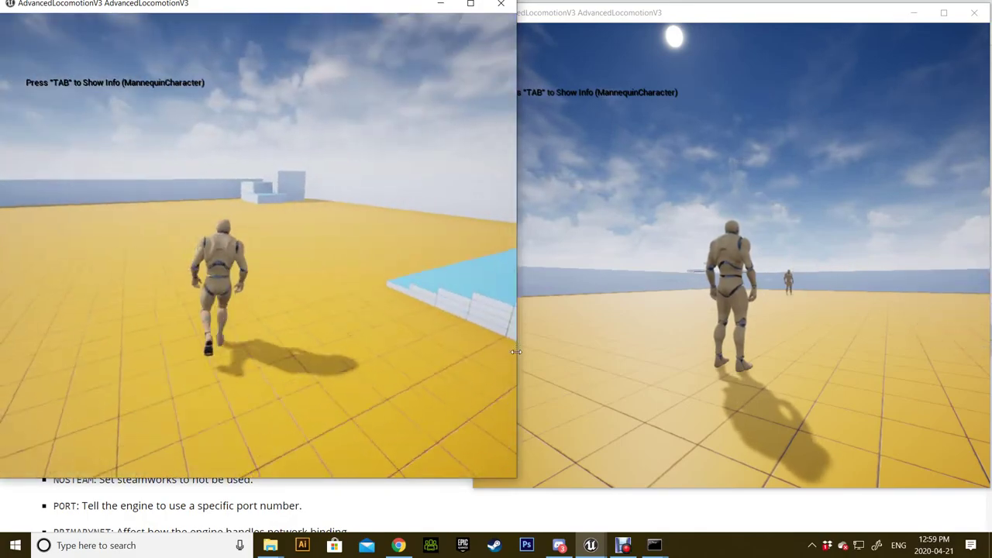
key(w)
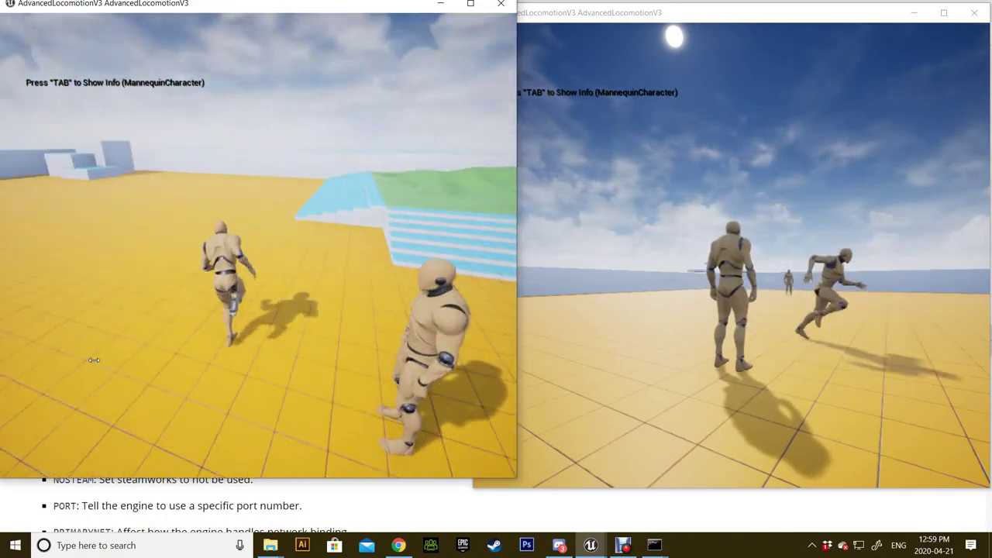
- Switch control to the second client and move its character around the level to check replication in the first client
key(super)
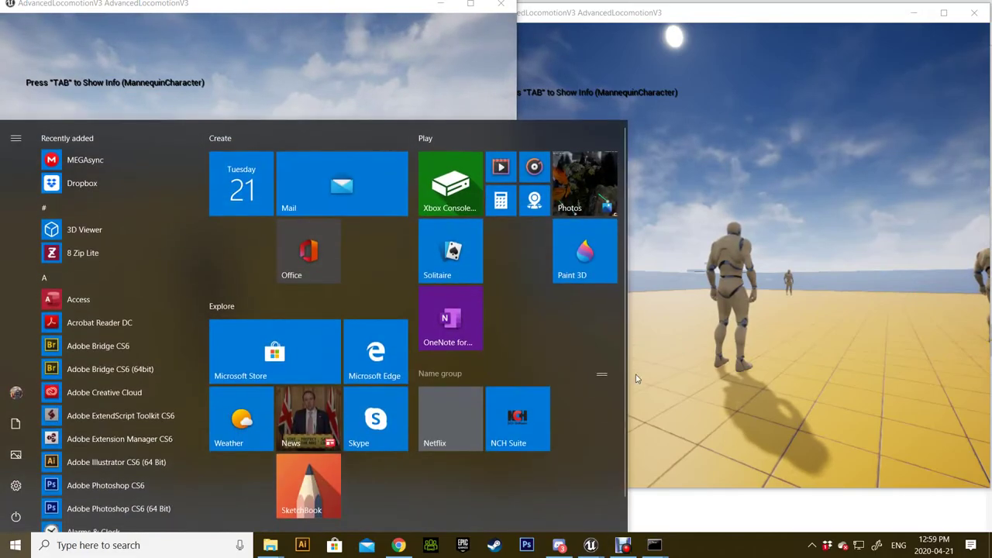
click(741, 364)
key(w)
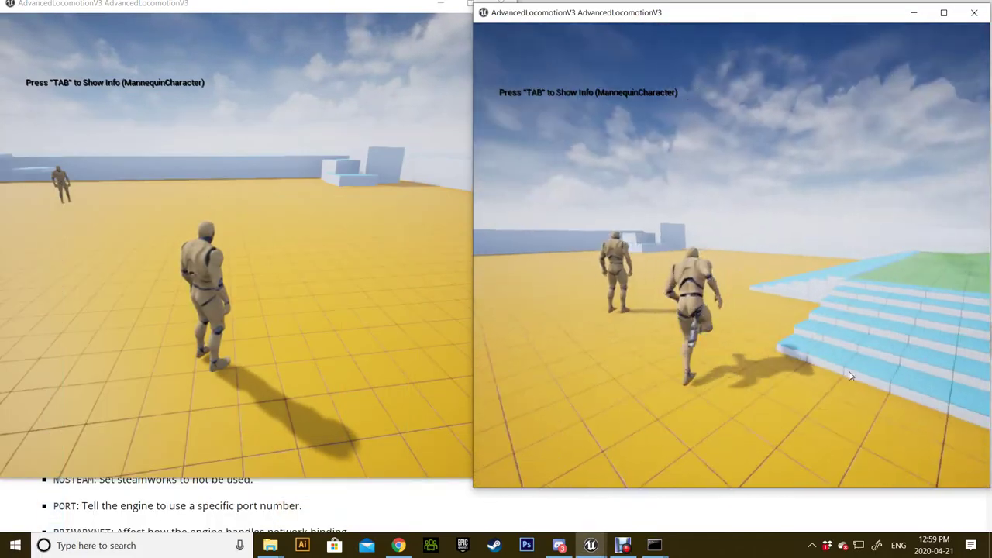
key(w)
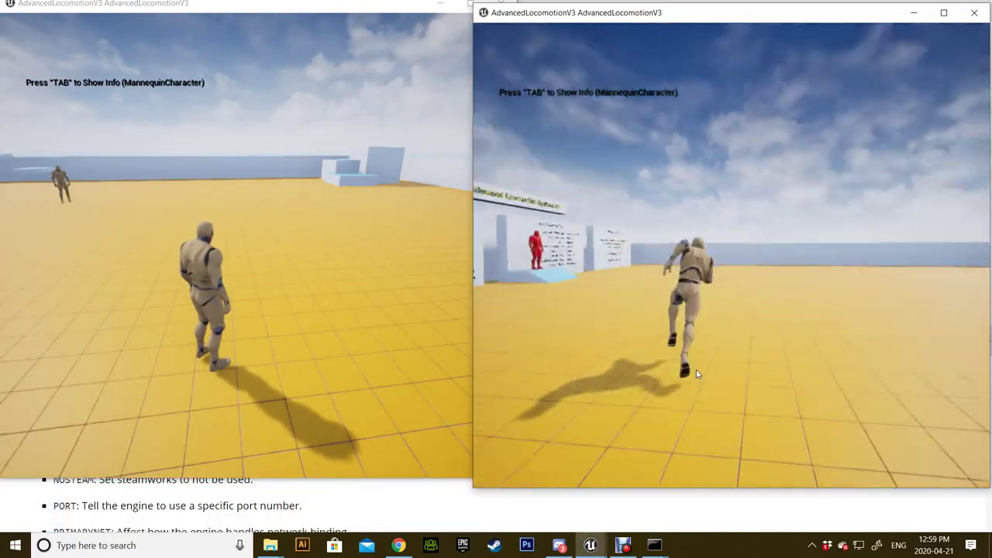
key(w)
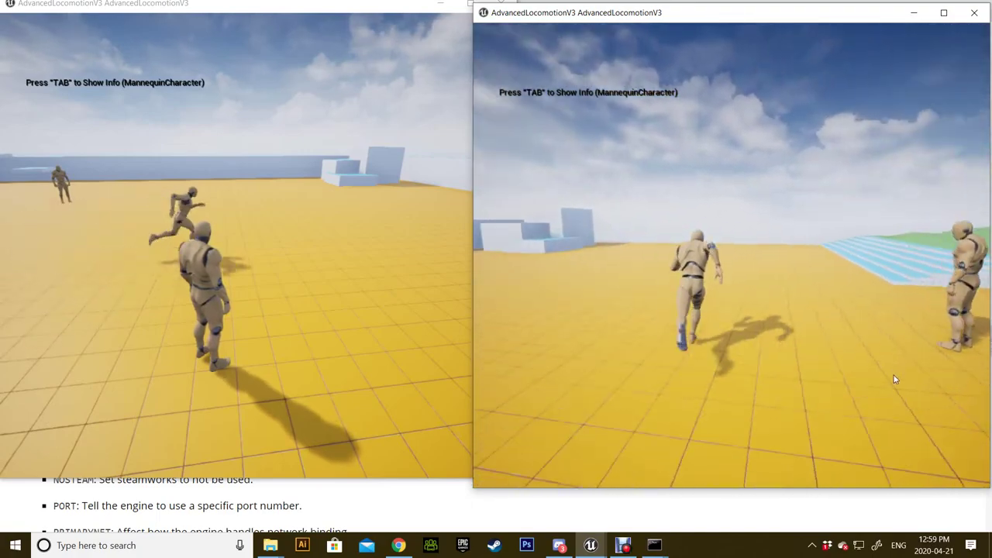
key(w)
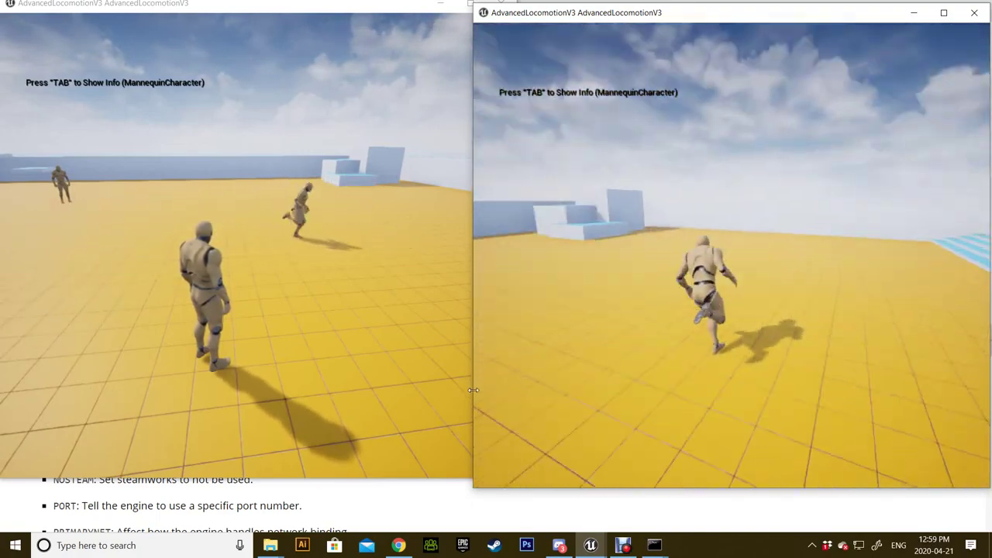
key(a)
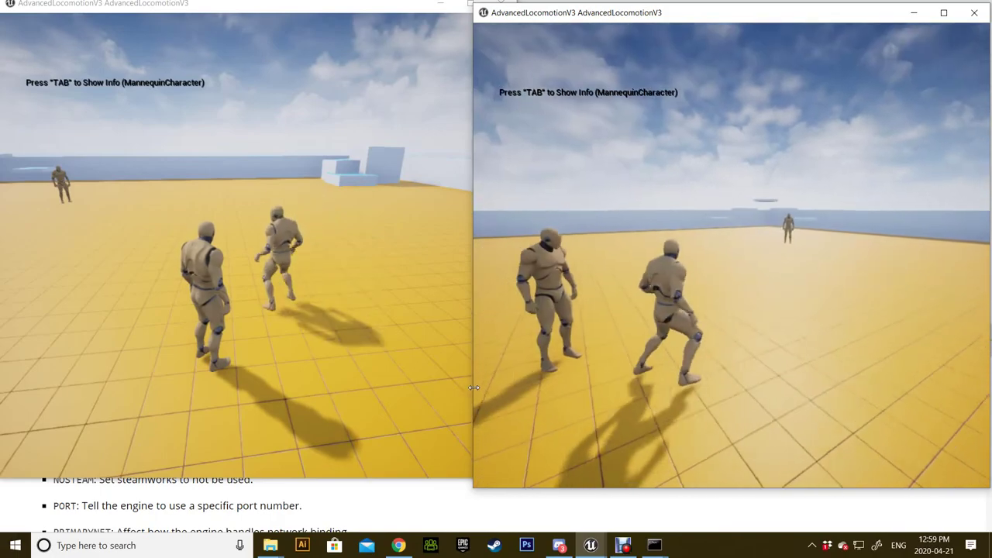
key(d)
key(s)
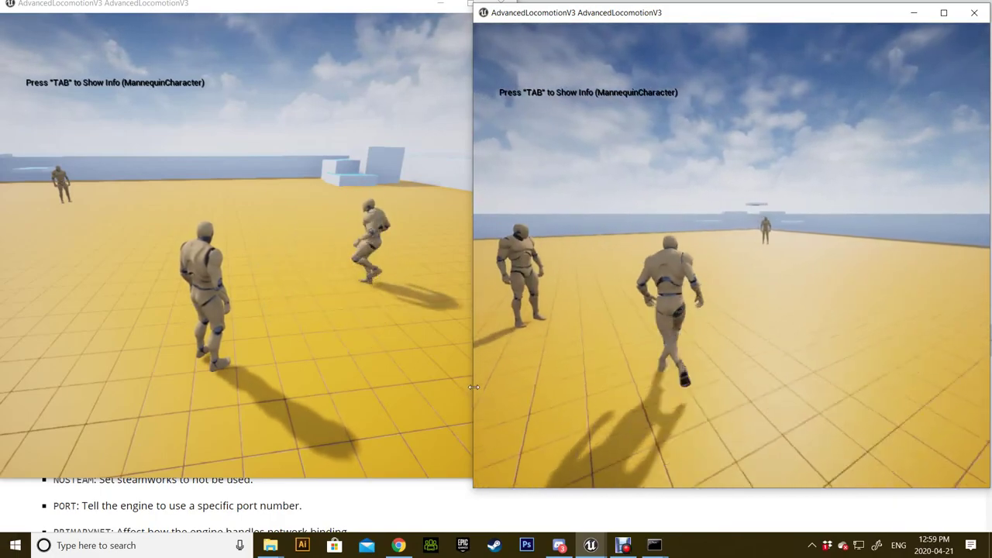
key(w)
key(d)
key(w)
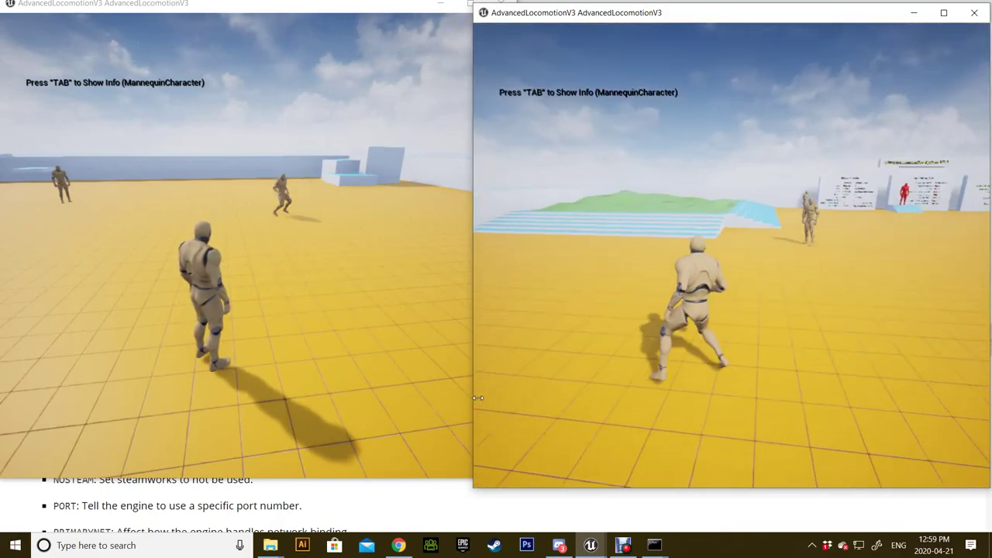
key(w)
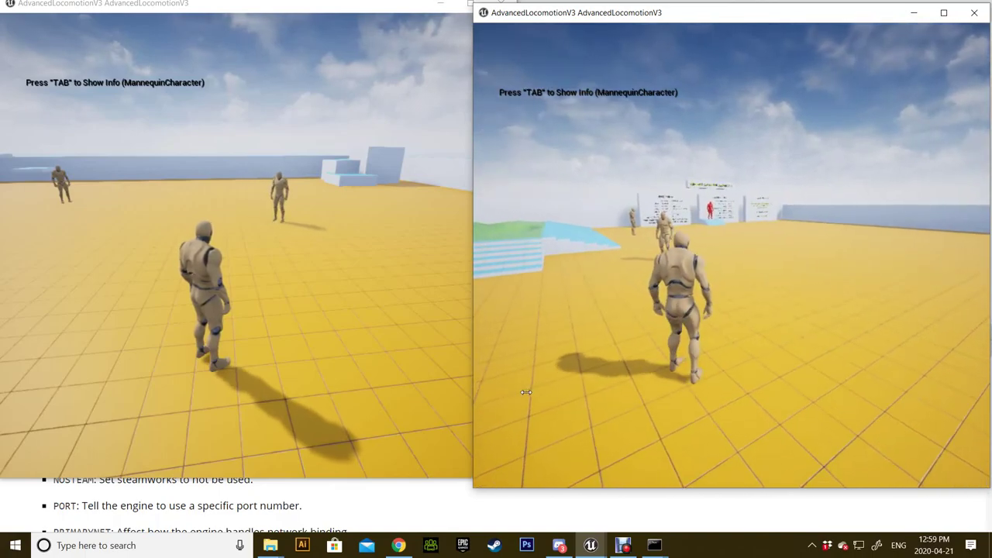
key(d)
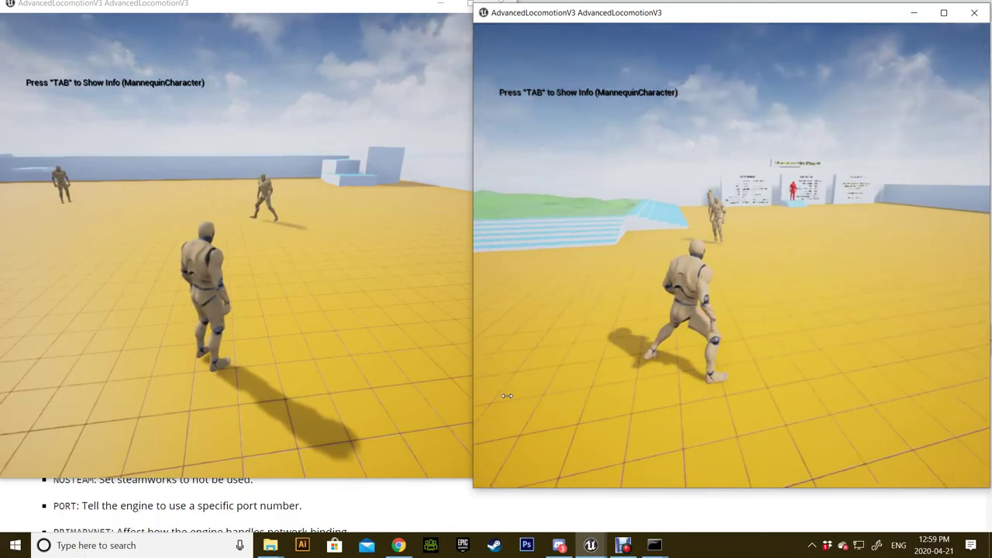
key(a)
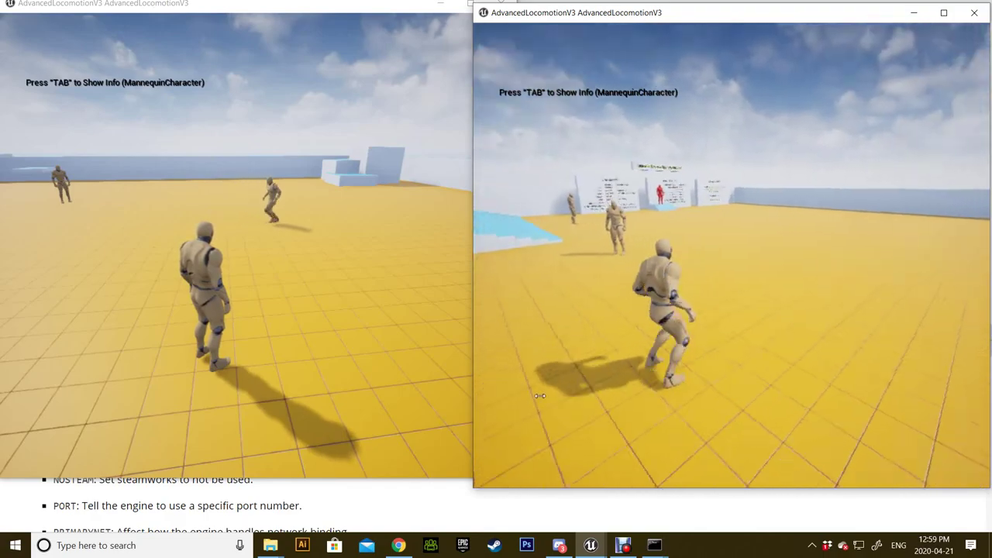